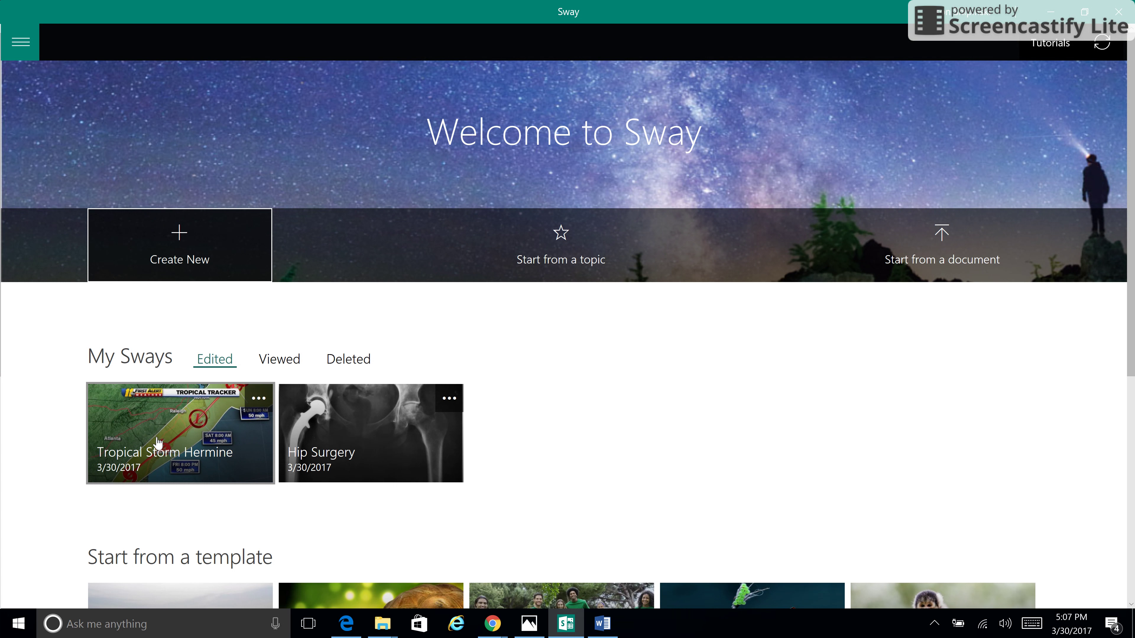
Create a new blank Sway and check the Youth Service America page in Chrome before returning to Sway
{"action": "left_click", "coordinate": [182, 237]}
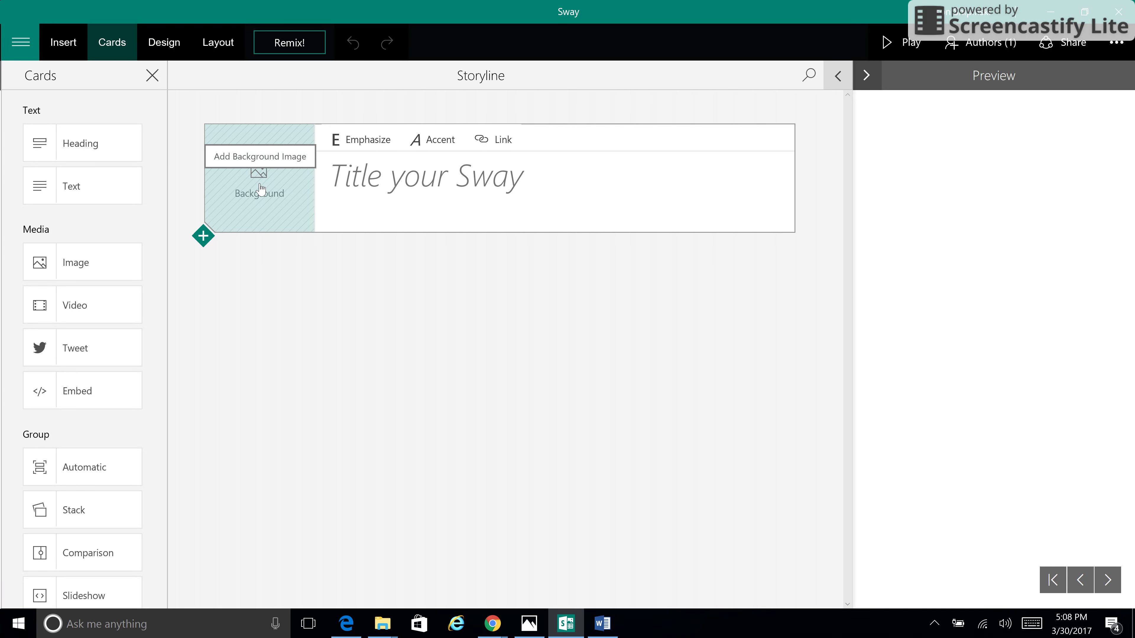
{"action": "left_click", "coordinate": [492, 623]}
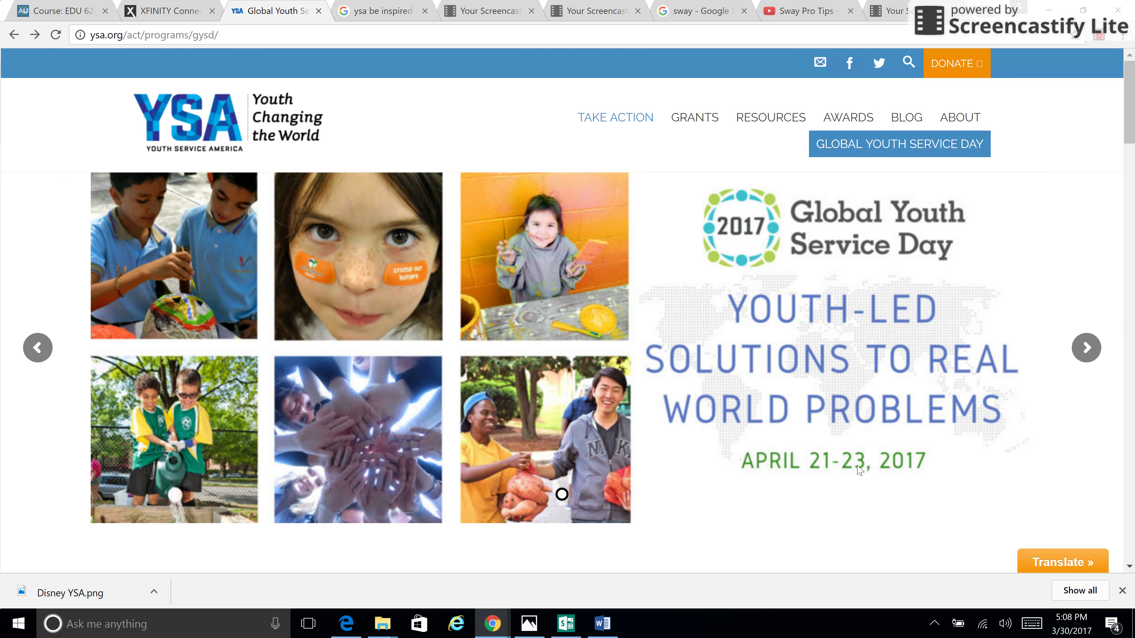
{"action": "left_click", "coordinate": [566, 623]}
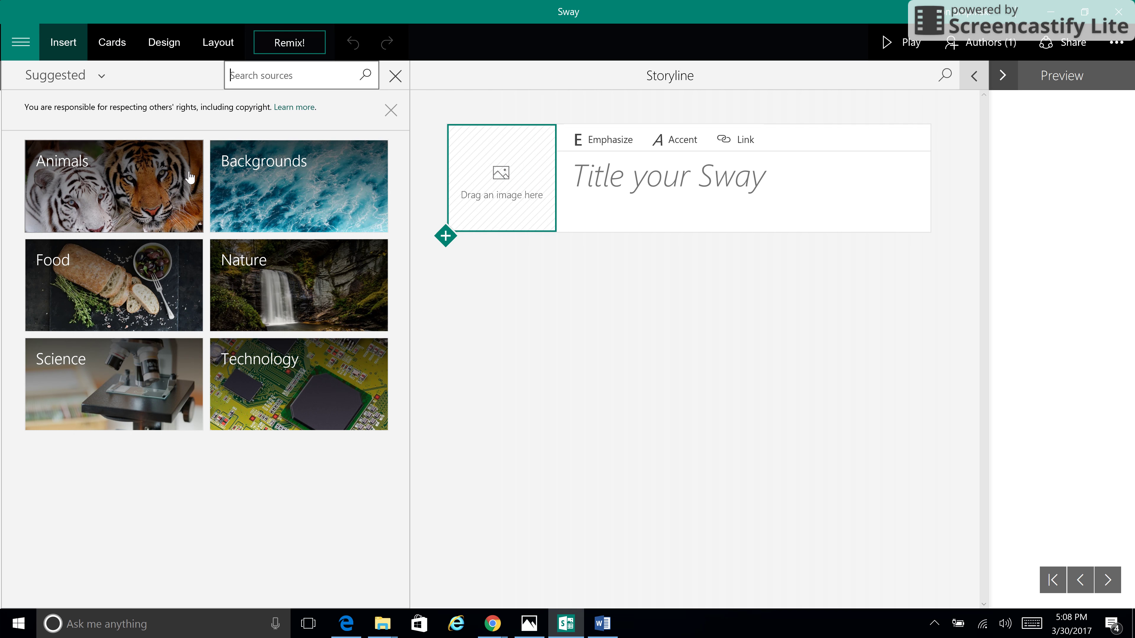
Set the GYSD1 picture from this device's Pictures folder as the title card's background image
{"action": "left_click", "coordinate": [92, 187]}
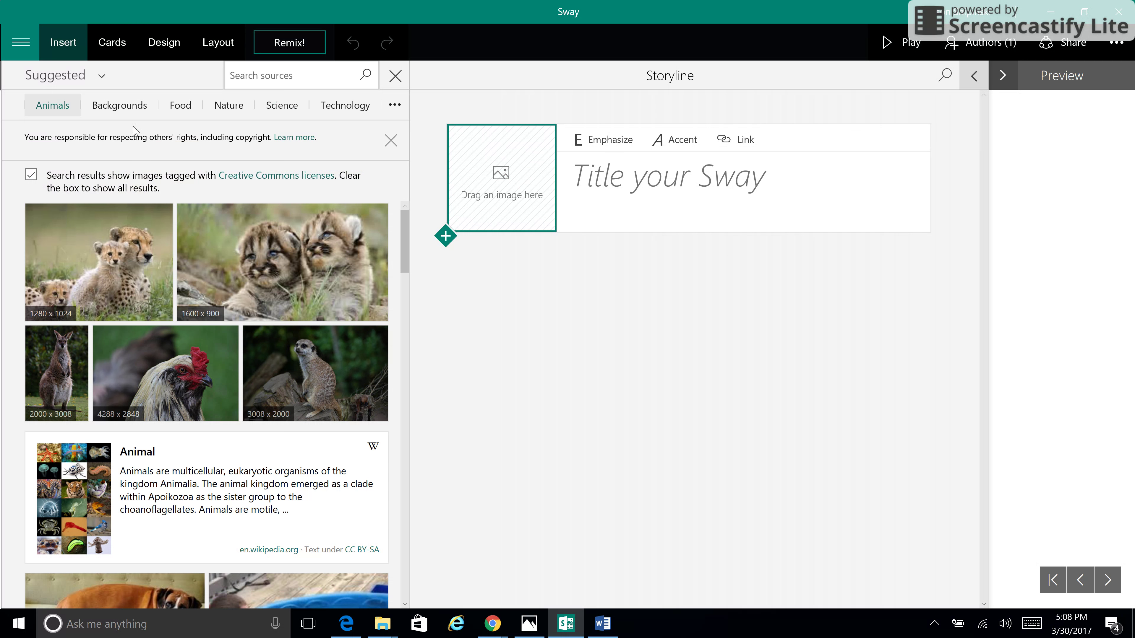
{"action": "left_click", "coordinate": [103, 79]}
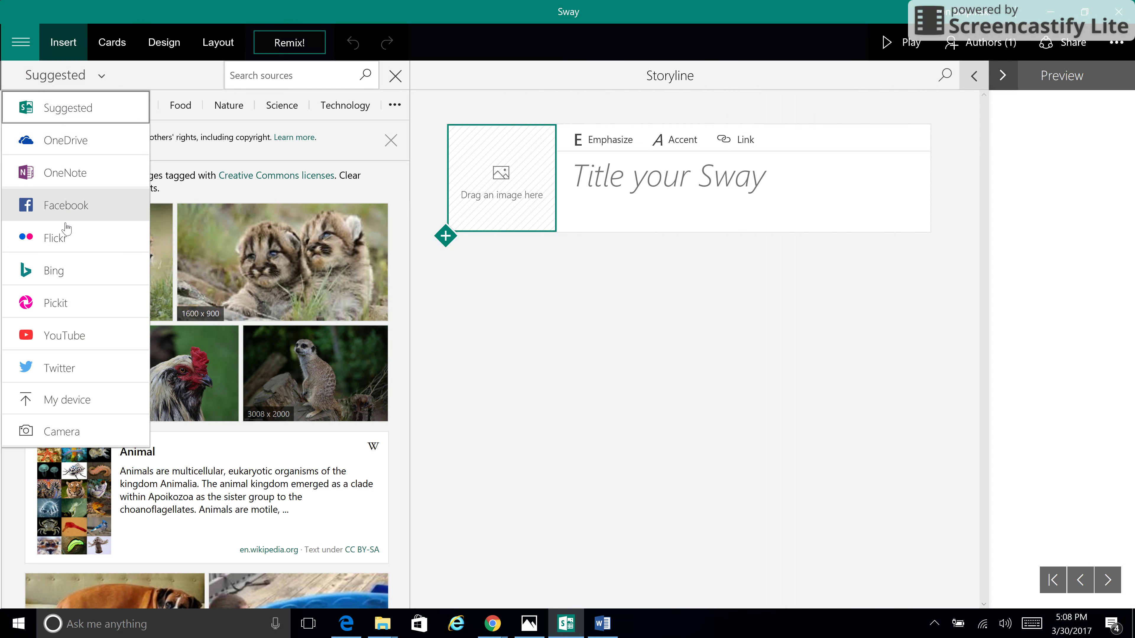
{"action": "left_click", "coordinate": [83, 399]}
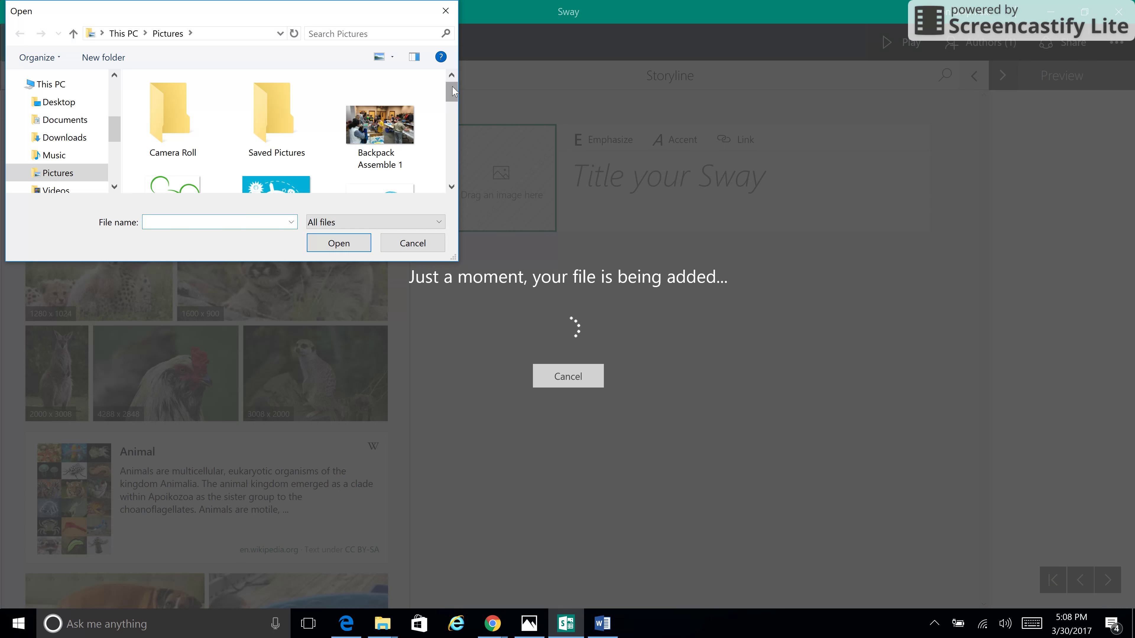
{"action": "scroll", "coordinate": [452, 96], "scroll_direction": "down", "scroll_amount": 1}
{"action": "left_click_drag", "start_coordinate": [452, 96], "coordinate": [452, 103]}
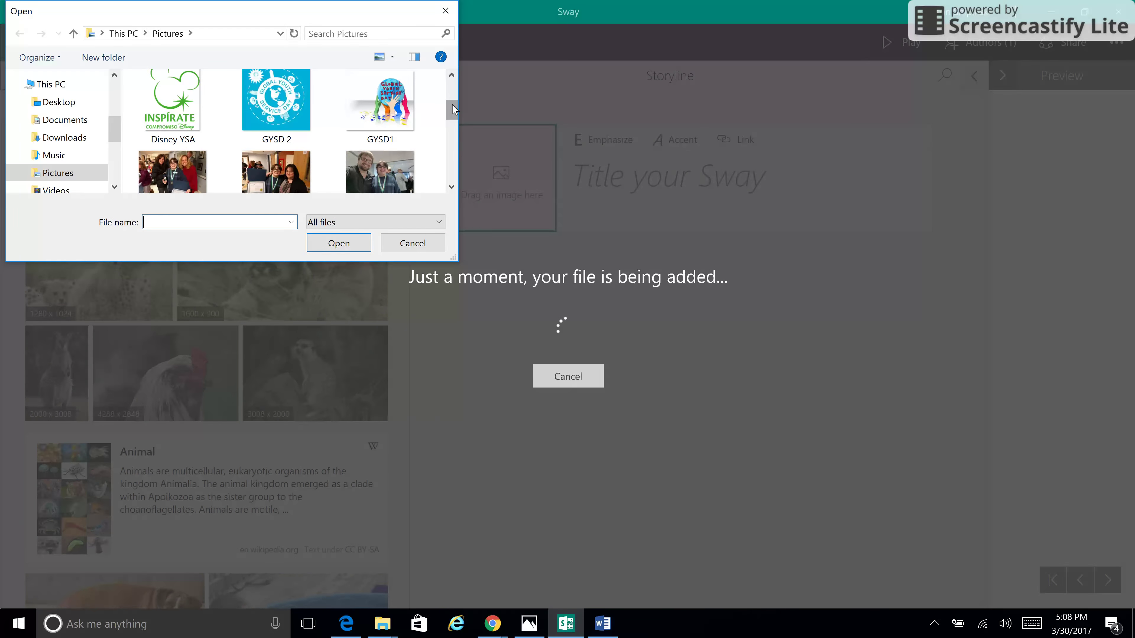
{"action": "left_click", "coordinate": [379, 104]}
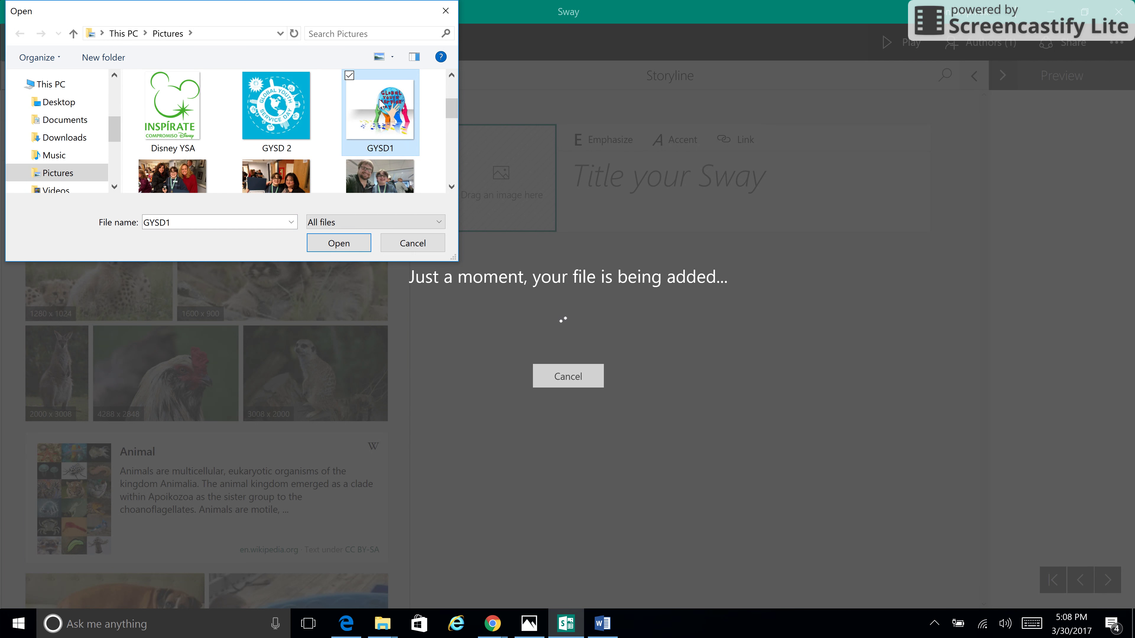
{"action": "double_click", "coordinate": [383, 104]}
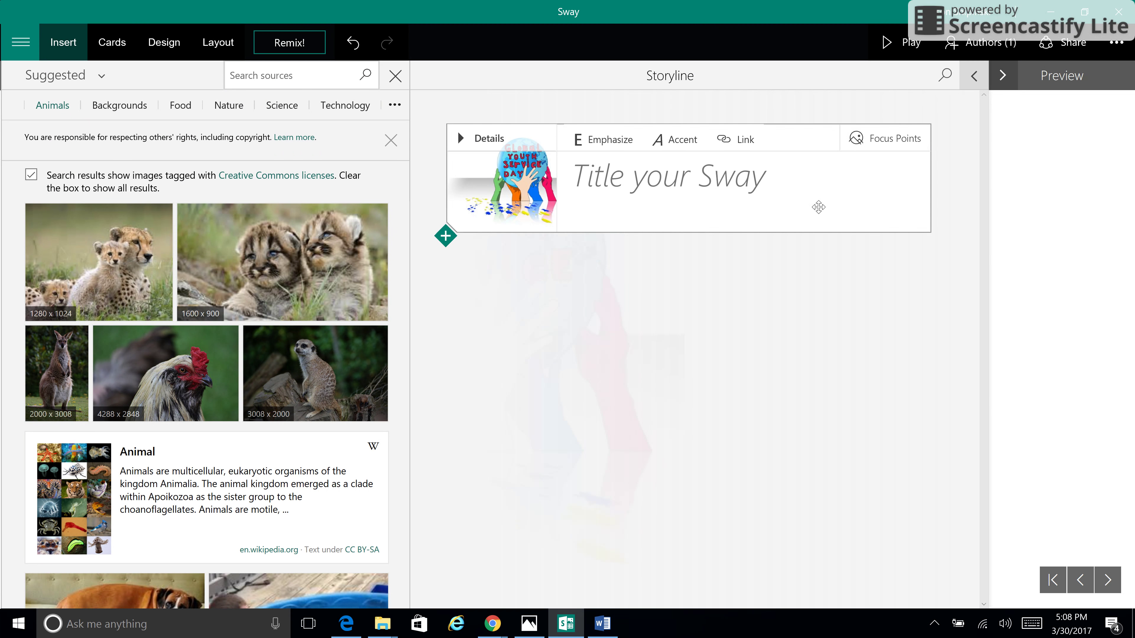
{"action": "left_click", "coordinate": [809, 187]}
{"action": "type", "text": "Test"}
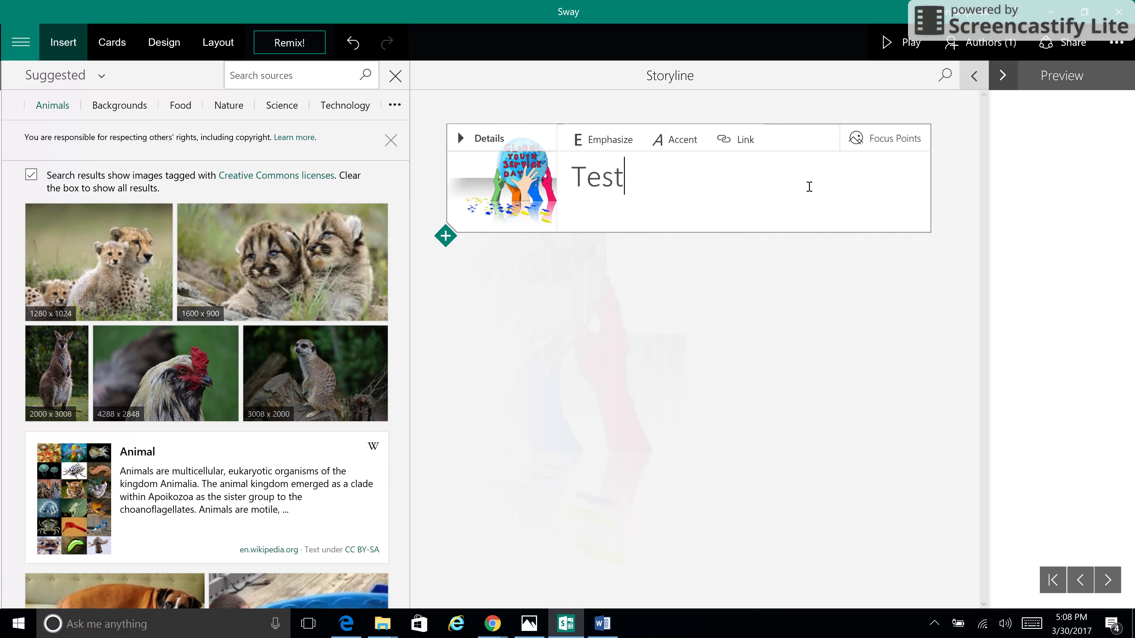
{"action": "key", "text": "BackSpace"}
{"action": "key", "text": "BackSpace"}
{"action": "key", "text": "BackSpace"}
{"action": "key", "text": "BackSpace"}
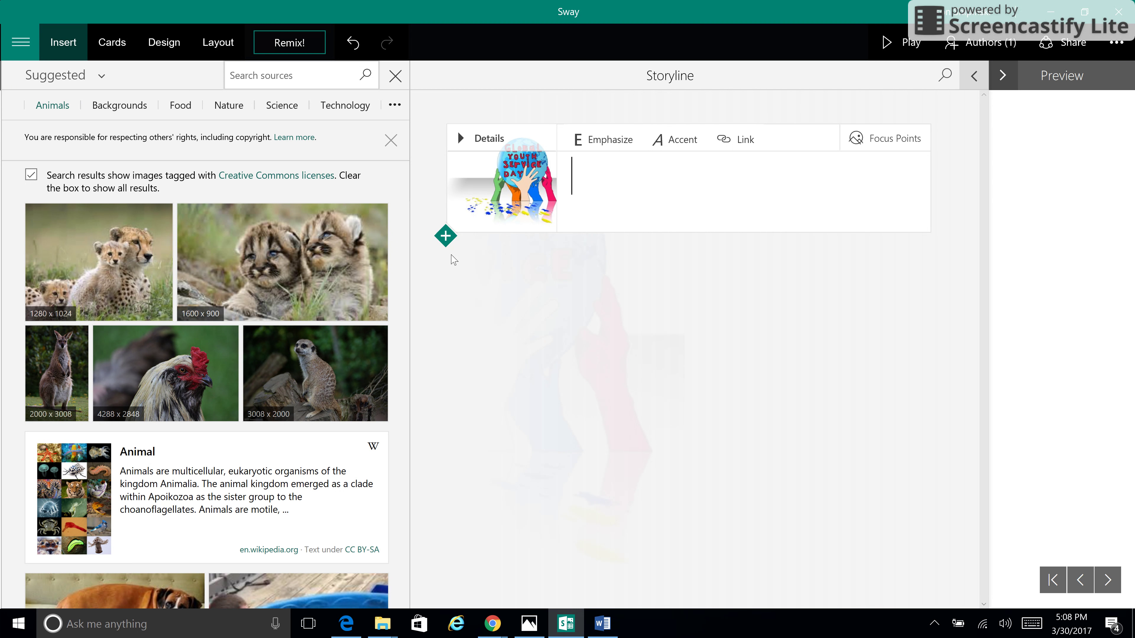
Add a heading card below the title card and fill it with the "What is GYSD?" section copied from the Word document
{"action": "left_click", "coordinate": [444, 240]}
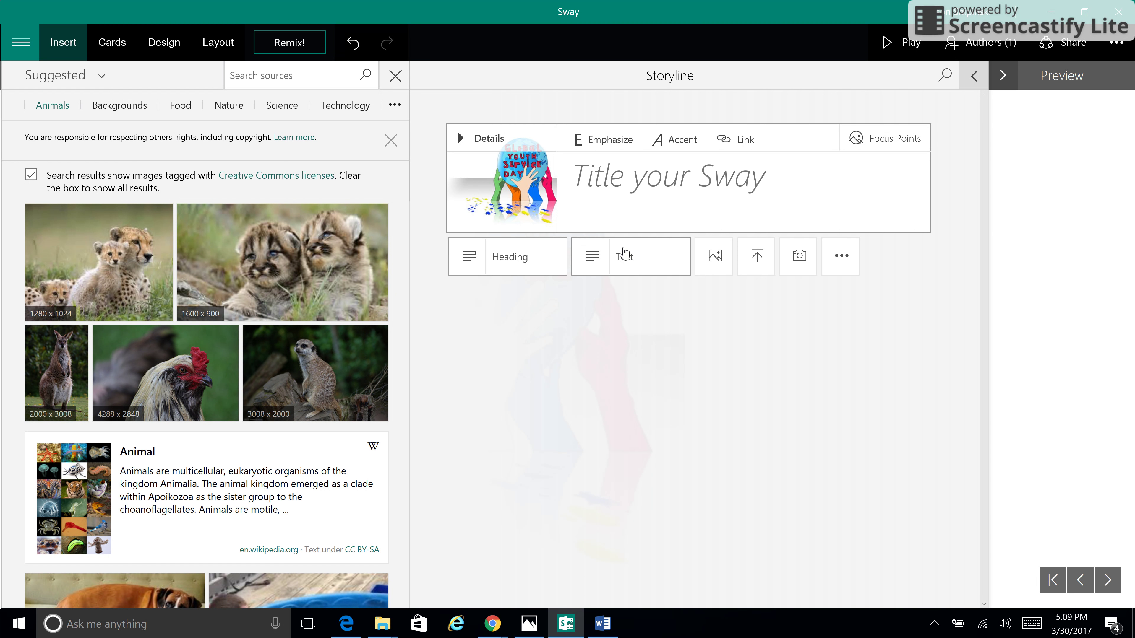
{"action": "left_click", "coordinate": [502, 263]}
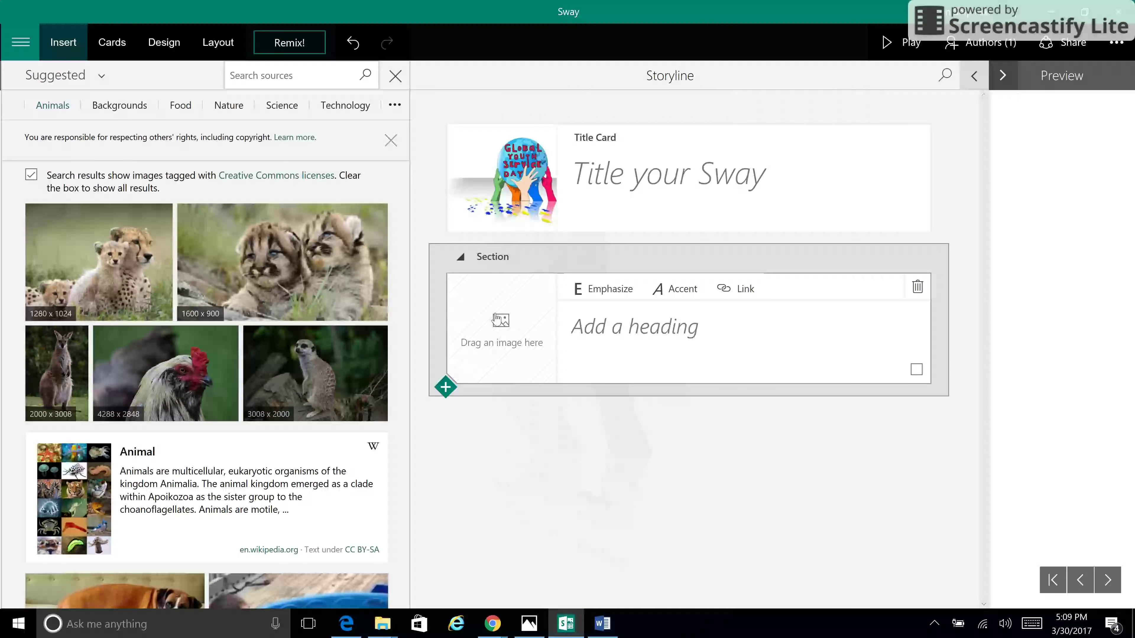
{"action": "left_click", "coordinate": [594, 631]}
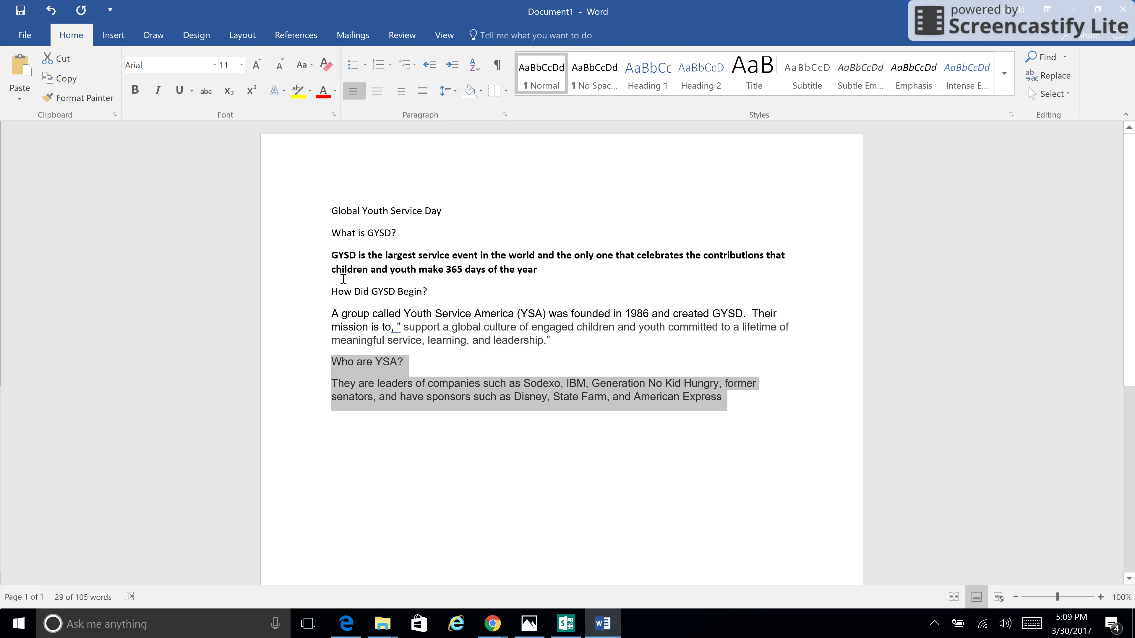
{"action": "left_click", "coordinate": [537, 270]}
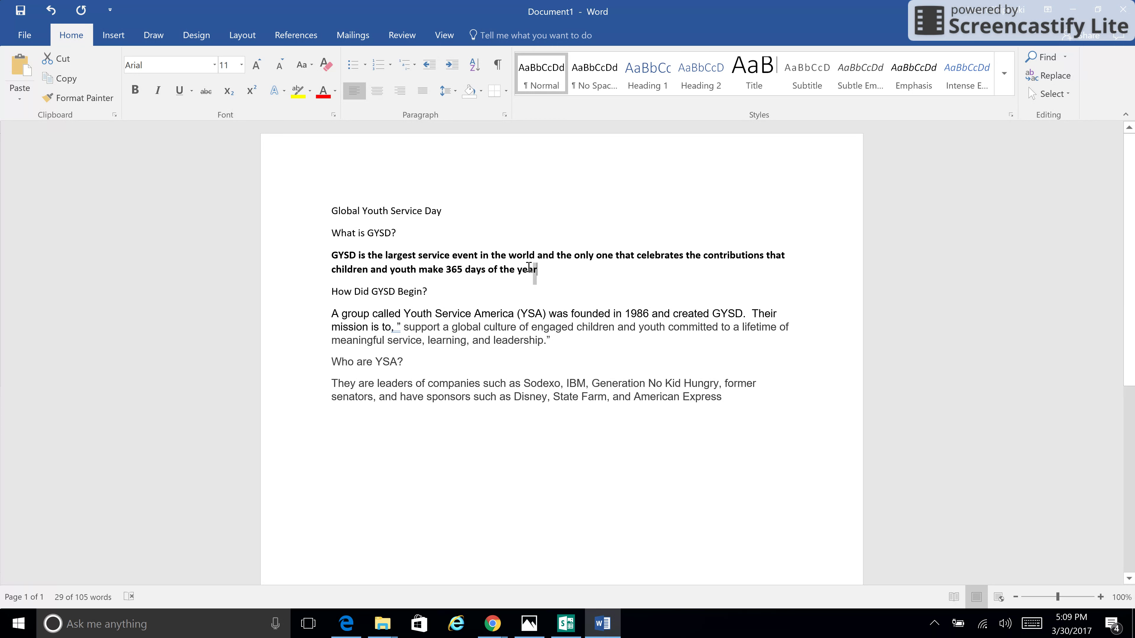
{"action": "left_click_drag", "start_coordinate": [529, 267], "coordinate": [353, 243]}
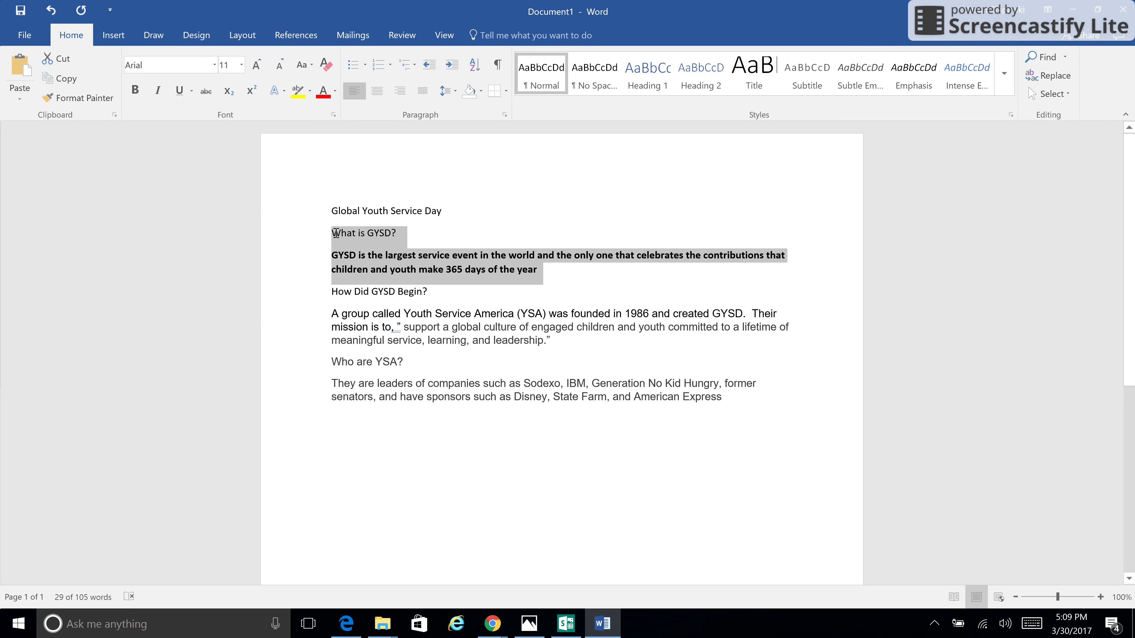
{"action": "right_click", "coordinate": [357, 239]}
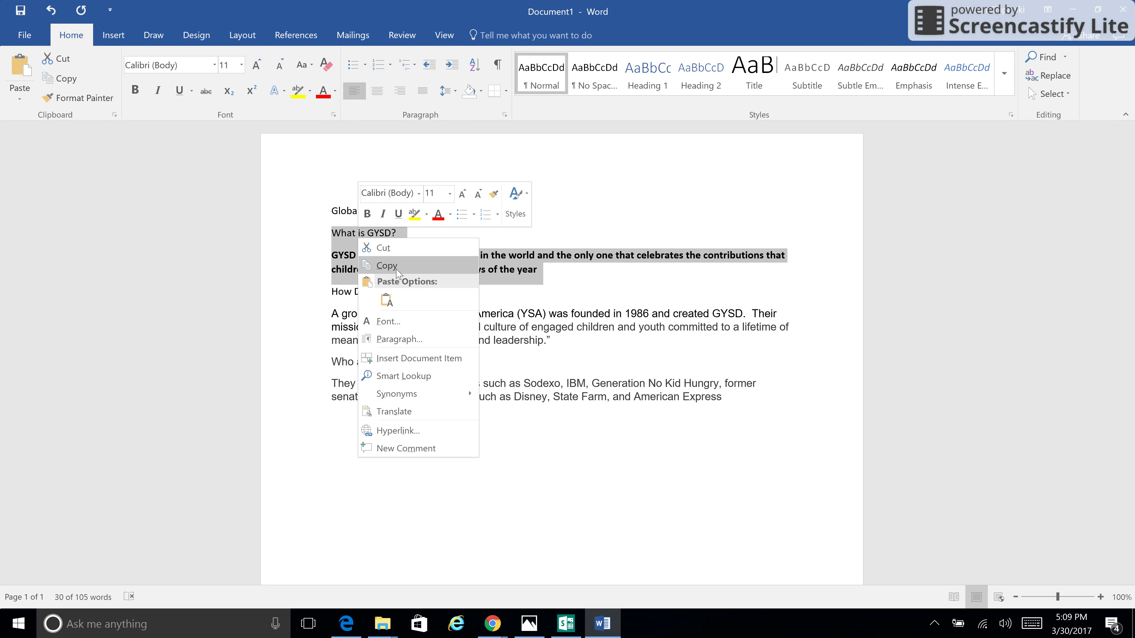
{"action": "left_click", "coordinate": [387, 266]}
{"action": "left_click", "coordinate": [603, 625]}
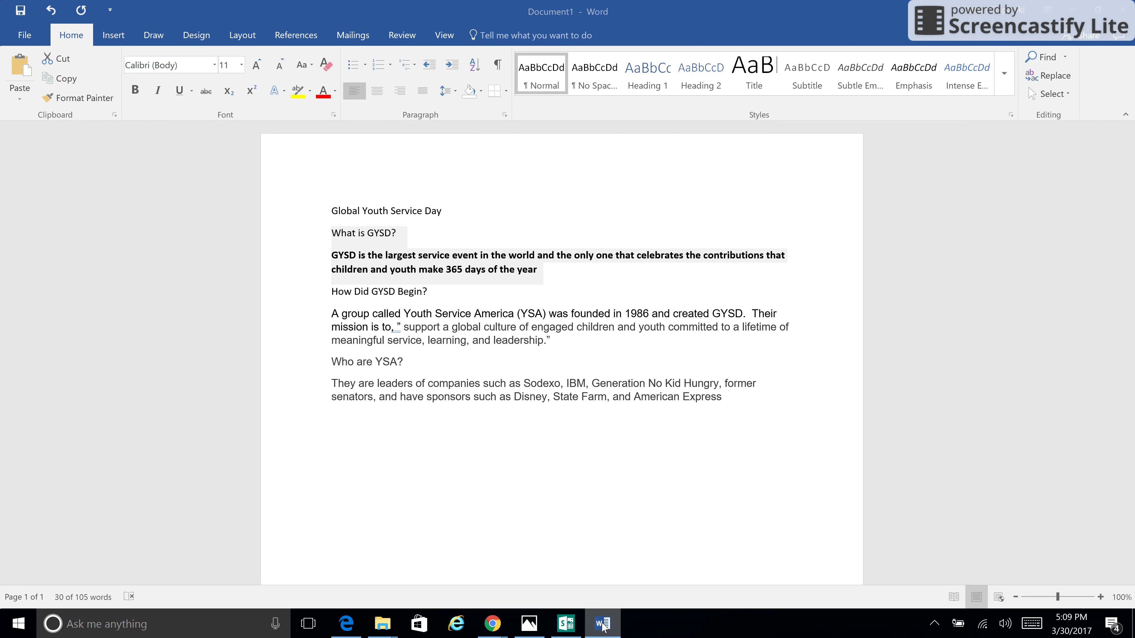
{"action": "left_click", "coordinate": [664, 328]}
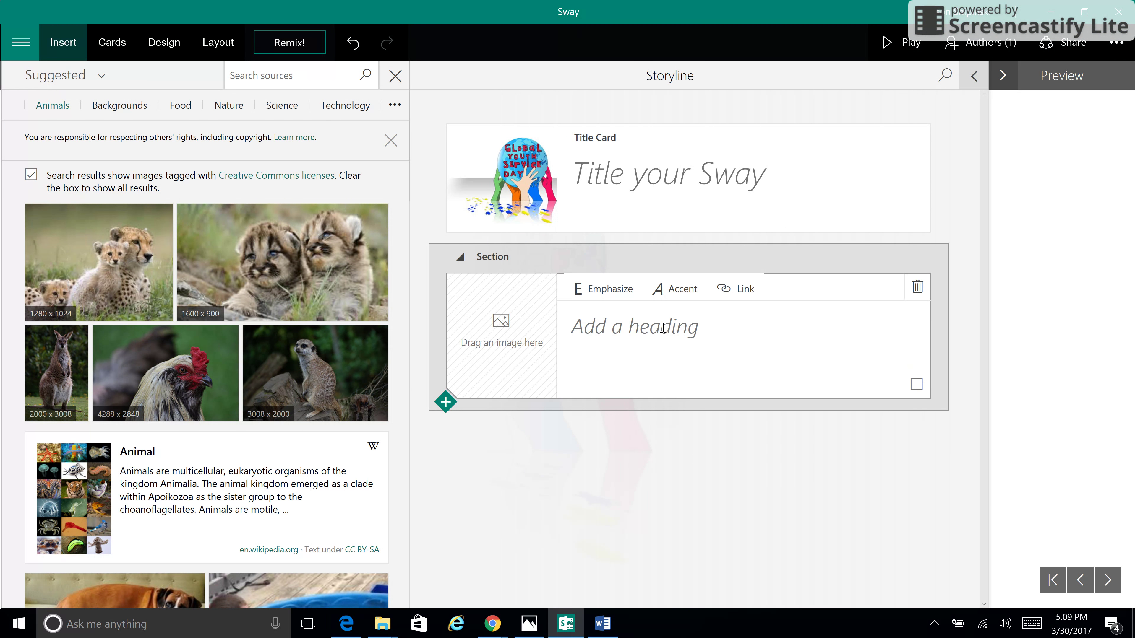
{"action": "key", "text": "ctrl+v"}
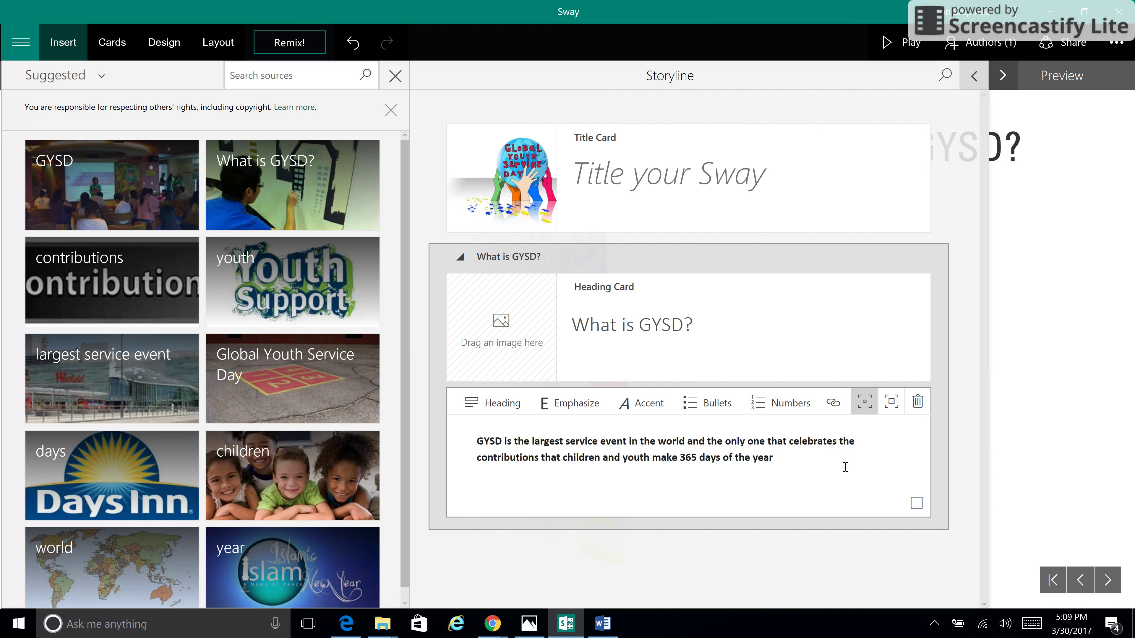
Set the GYSD 2 picture from this device as the background of the "What is GYSD?" heading card
{"action": "left_click", "coordinate": [490, 318]}
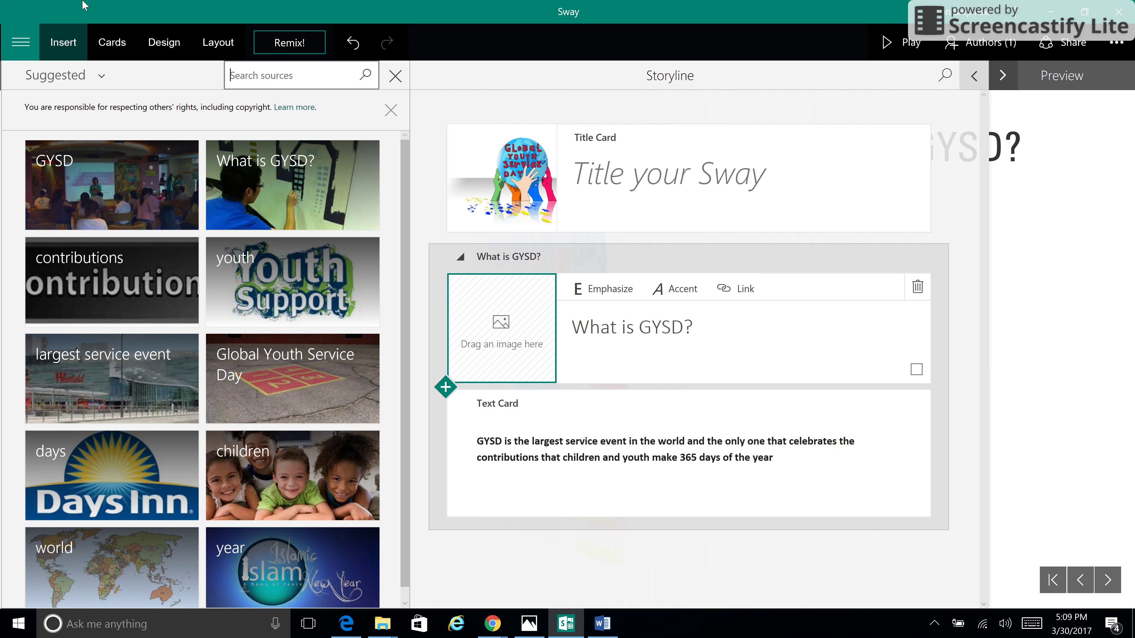
{"action": "left_click", "coordinate": [100, 75]}
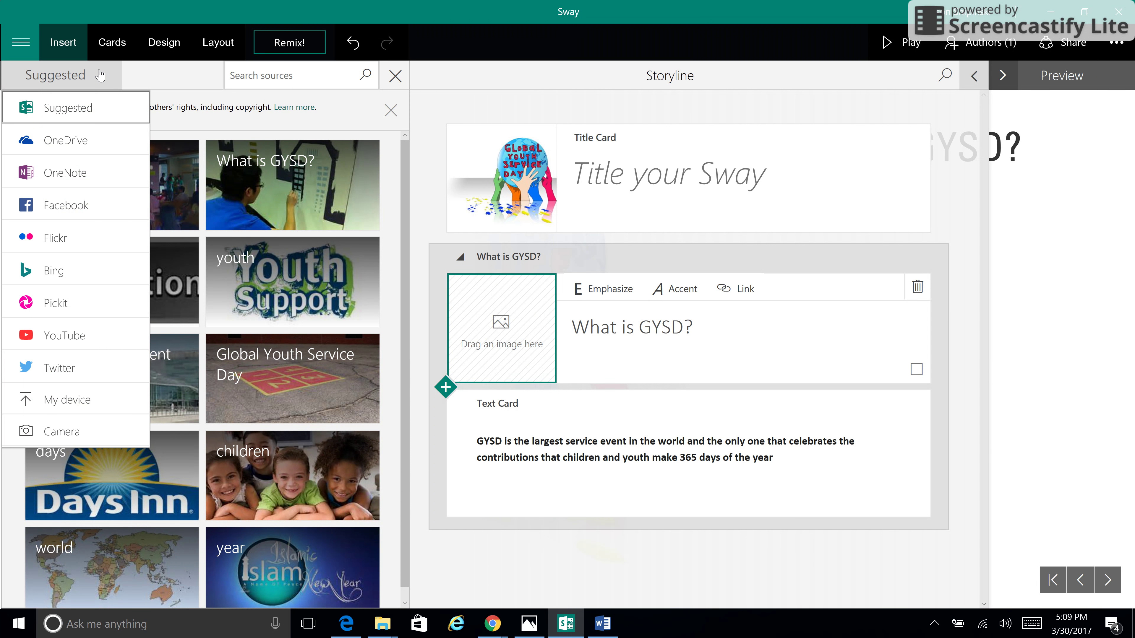
{"action": "left_click", "coordinate": [63, 395]}
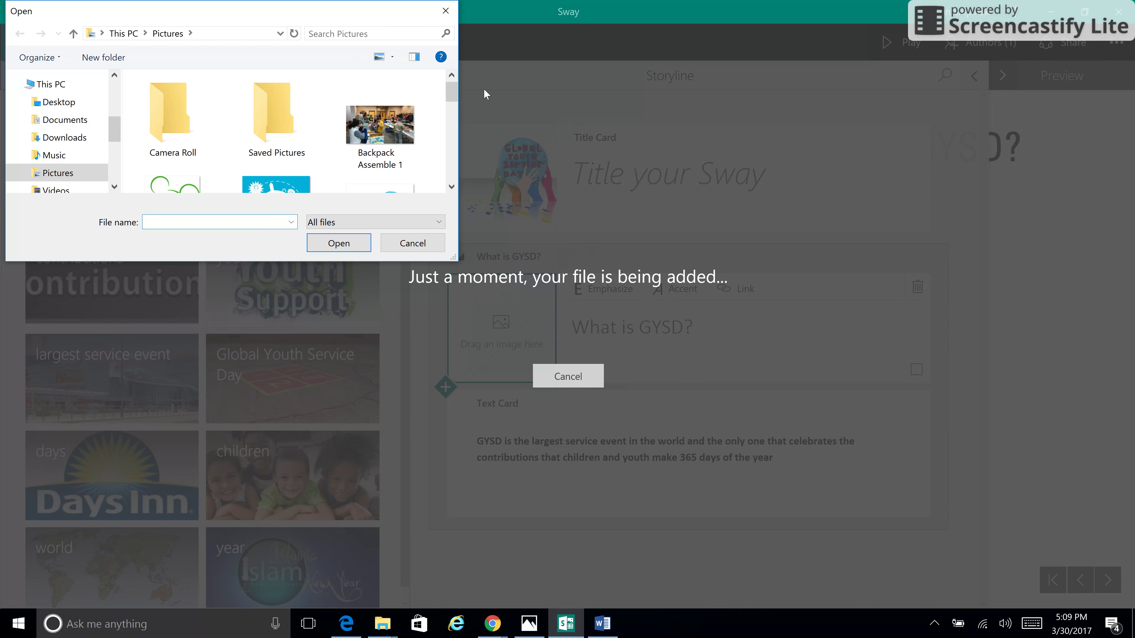
{"action": "scroll", "coordinate": [452, 99], "scroll_direction": "down", "scroll_amount": 2}
{"action": "double_click", "coordinate": [279, 131]}
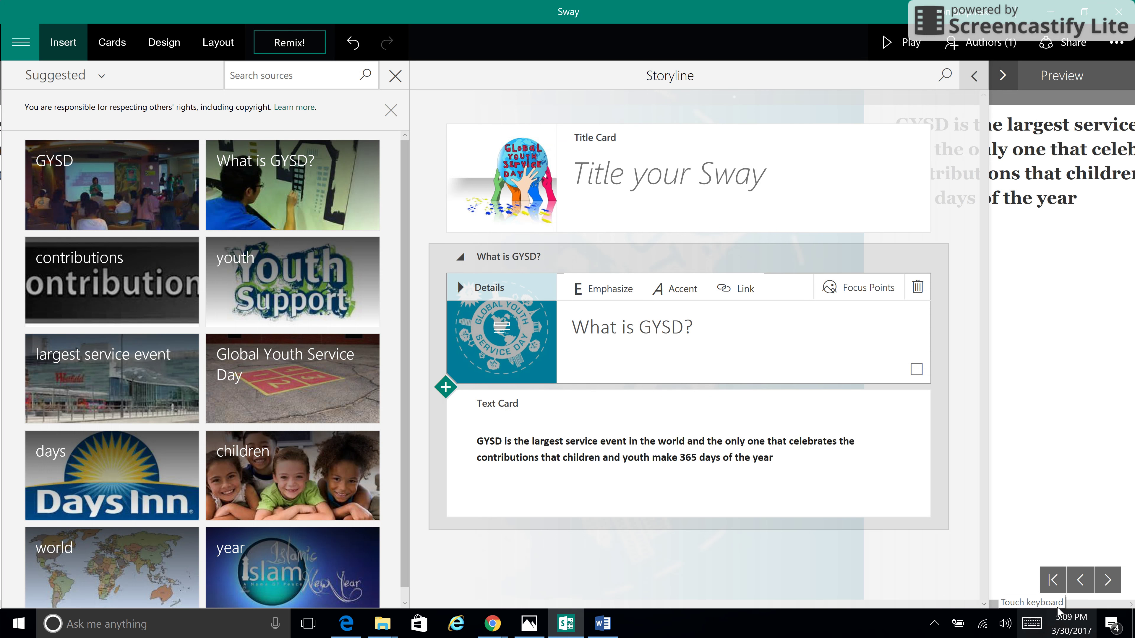
{"action": "left_click", "coordinate": [598, 497]}
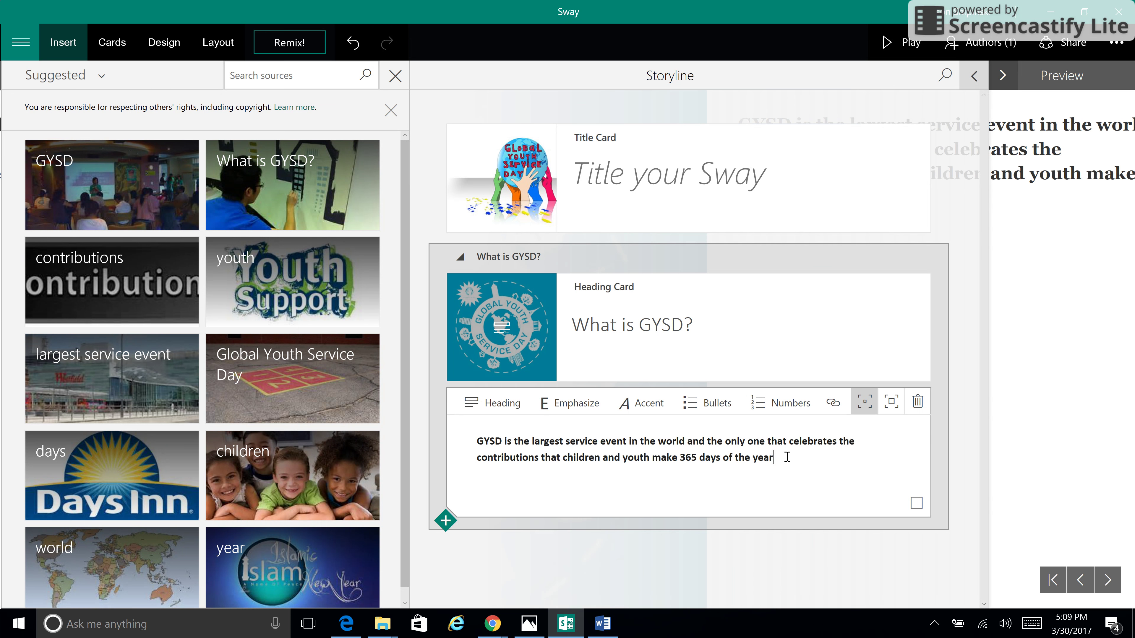
{"action": "type", "text": "found"}
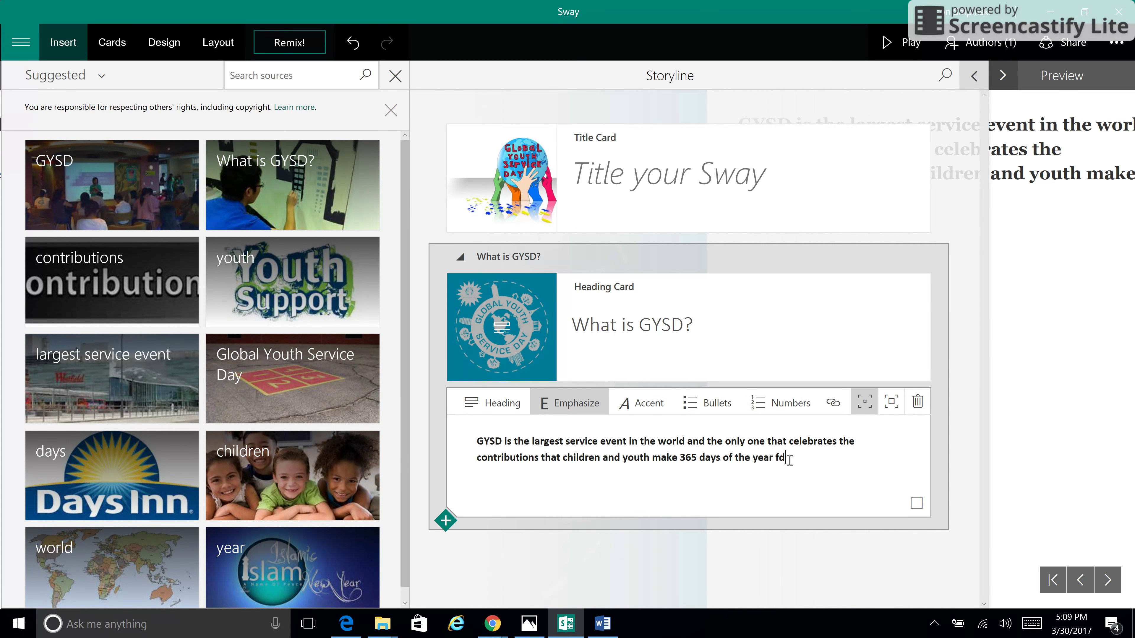
{"action": "key", "text": "BackSpace"}
{"action": "key", "text": "BackSpace"}
{"action": "key", "text": "BackSpace"}
{"action": "key", "text": "BackSpace"}
Add another heading card at the end and fill it with the "How Did GYSD Begin?" section copied from the Word document
{"action": "left_click", "coordinate": [445, 521]}
{"action": "left_click", "coordinate": [506, 540]}
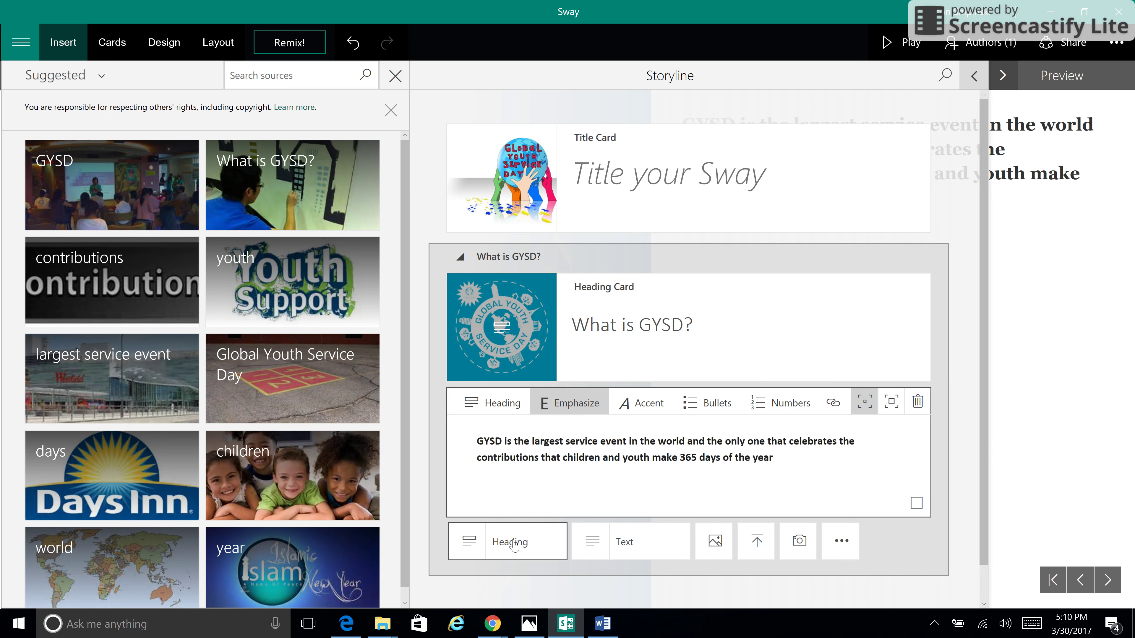
{"action": "left_click", "coordinate": [601, 625]}
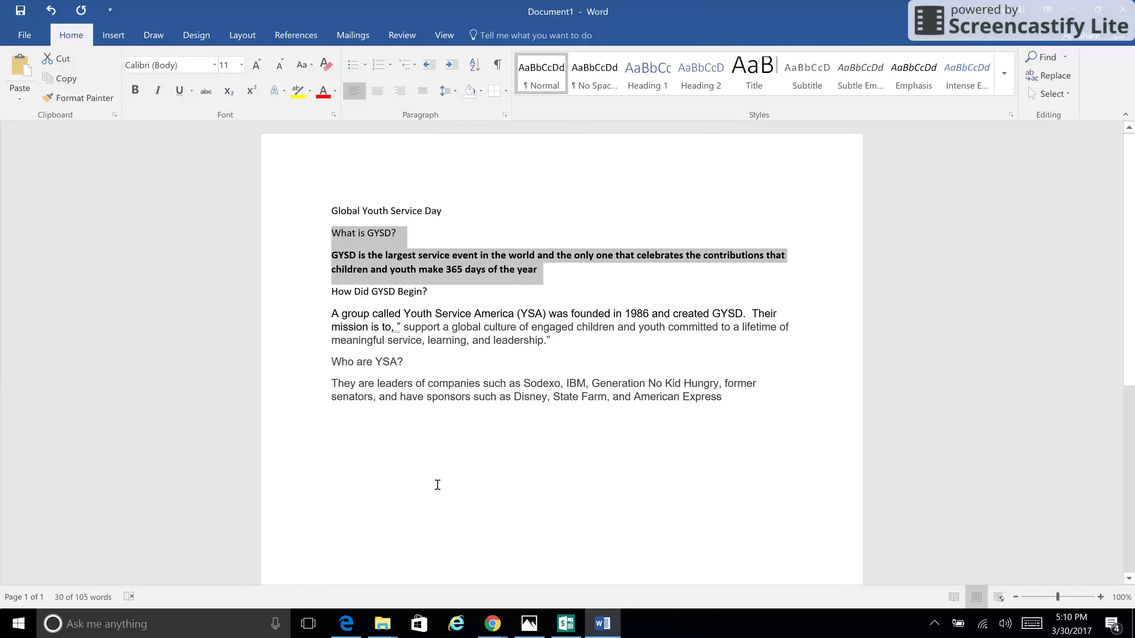
{"action": "left_click_drag", "start_coordinate": [549, 344], "coordinate": [328, 300]}
{"action": "right_click", "coordinate": [370, 300]}
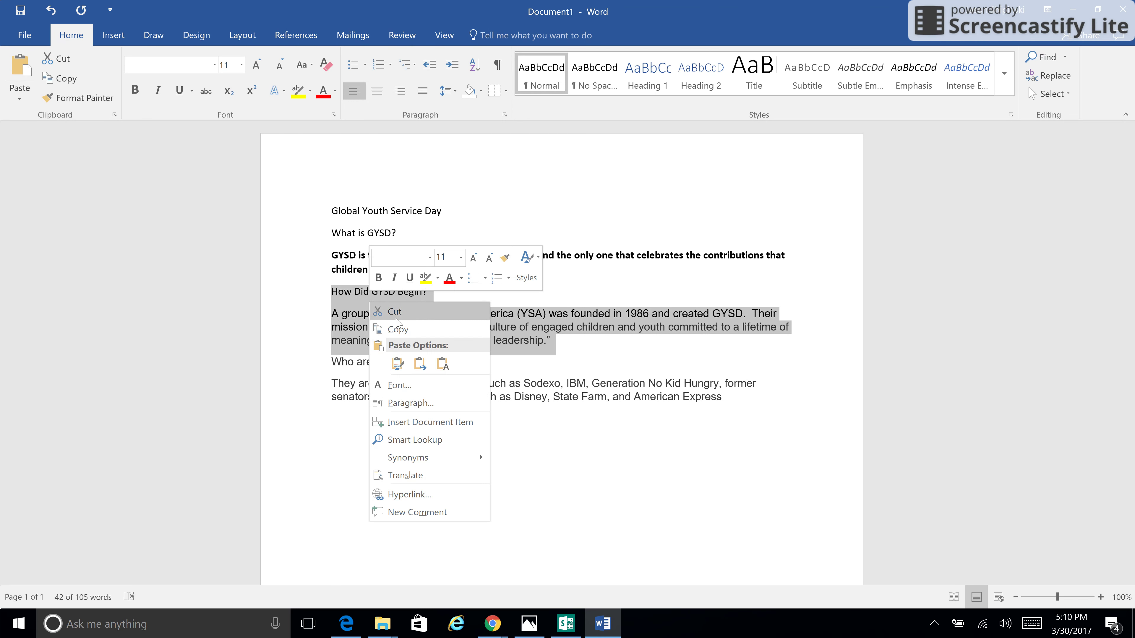
{"action": "left_click", "coordinate": [388, 329]}
{"action": "left_click", "coordinate": [565, 623]}
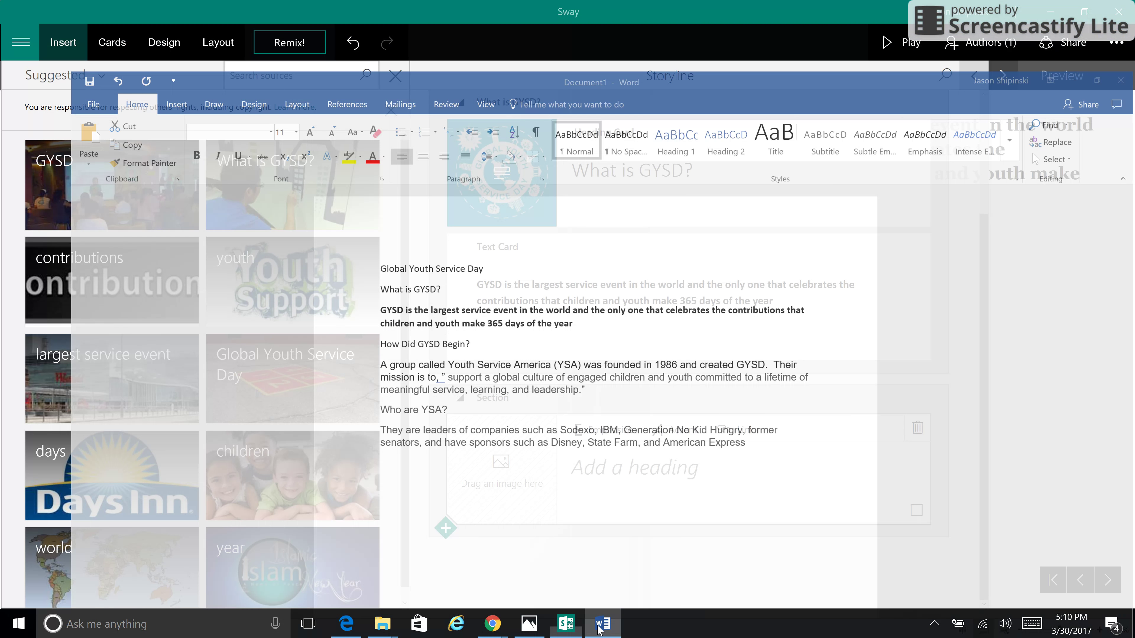
{"action": "left_click", "coordinate": [626, 468]}
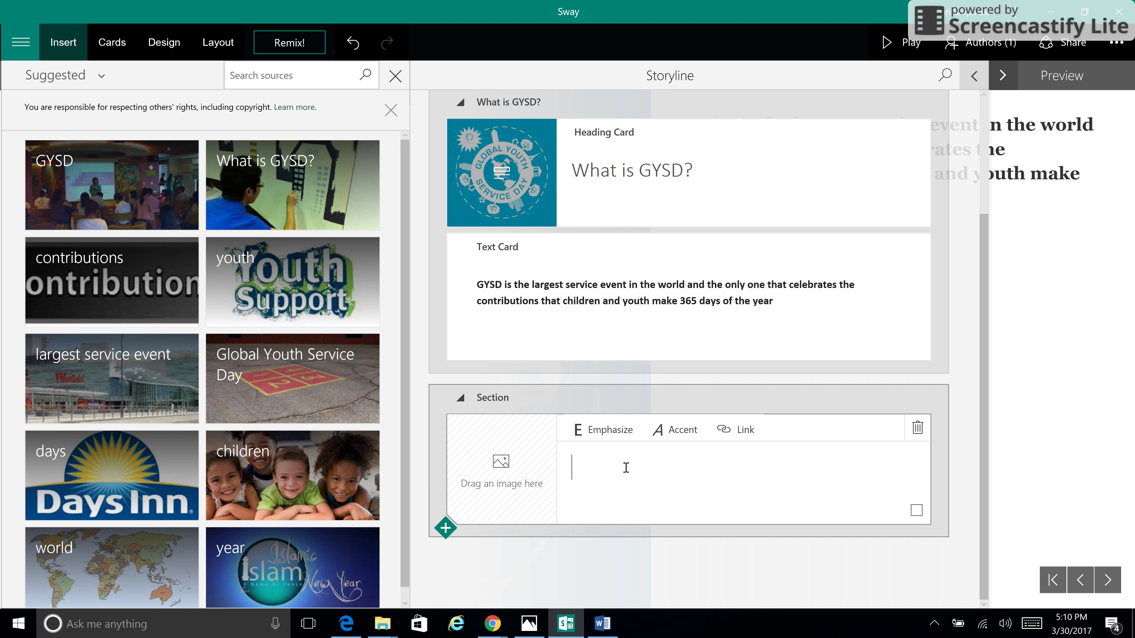
{"action": "key", "text": "ctrl+v"}
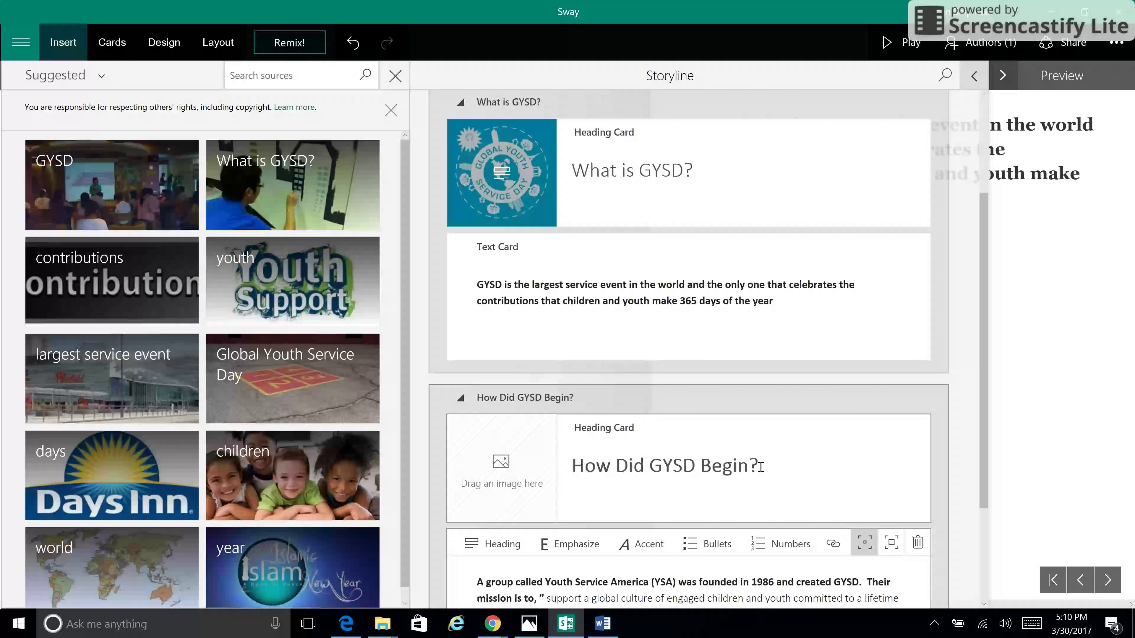
Set the YSA picture from this device's Pictures folder as the background of the "How Did GYSD Begin?" heading card
{"action": "scroll", "coordinate": [694, 572], "scroll_direction": "down", "scroll_amount": 2}
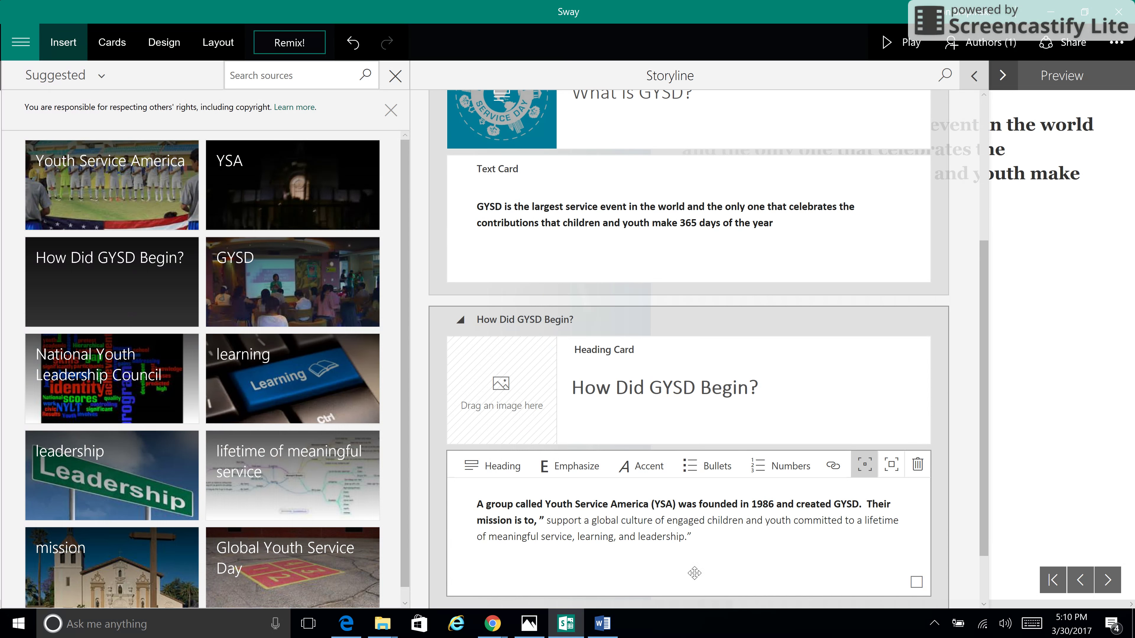
{"action": "left_click", "coordinate": [502, 377]}
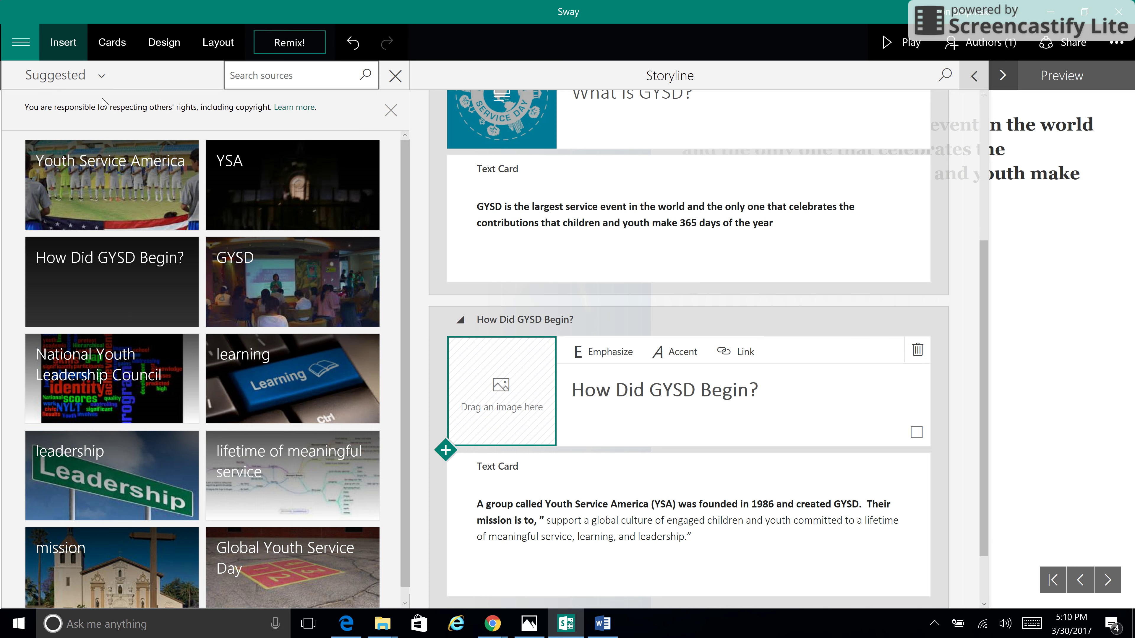
{"action": "left_click", "coordinate": [70, 78]}
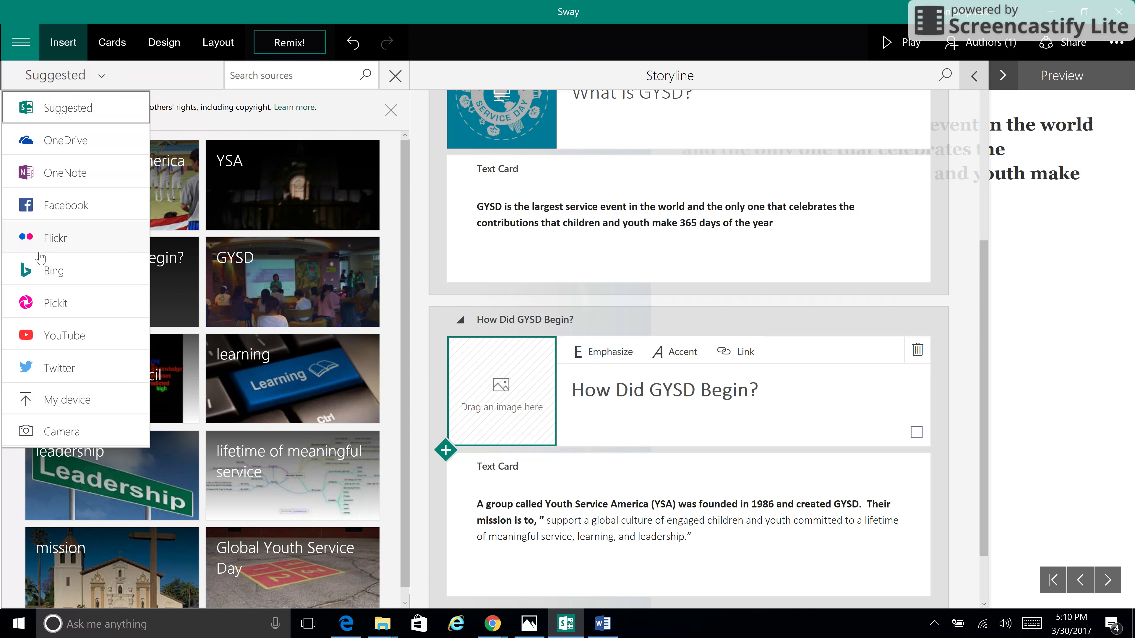
{"action": "left_click", "coordinate": [54, 402]}
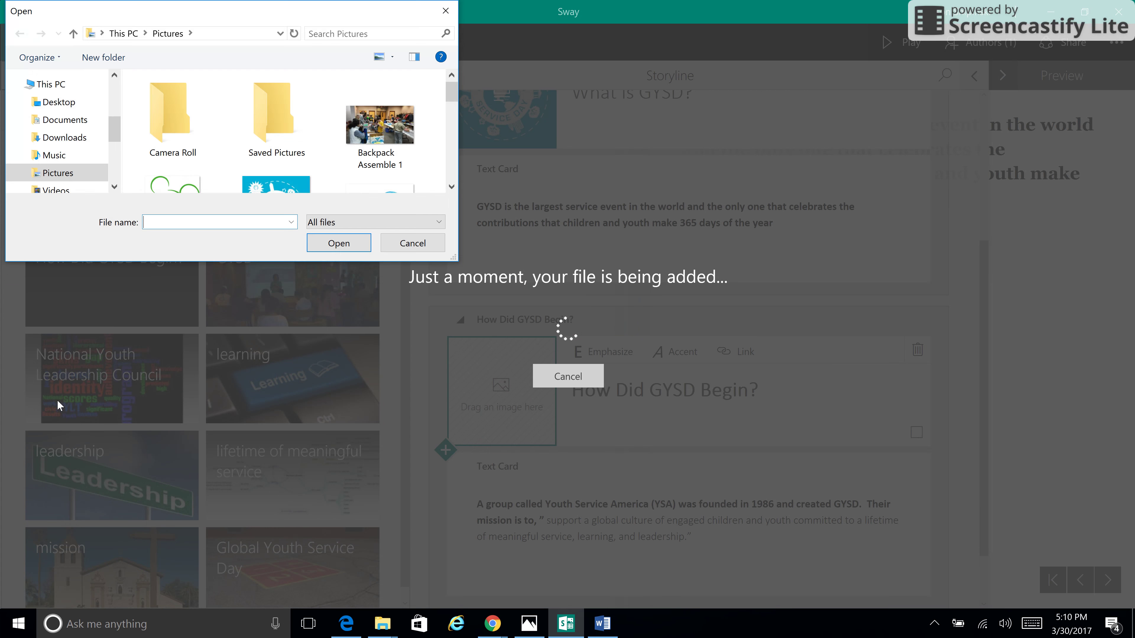
{"action": "scroll", "coordinate": [452, 96], "scroll_direction": "down", "scroll_amount": 3}
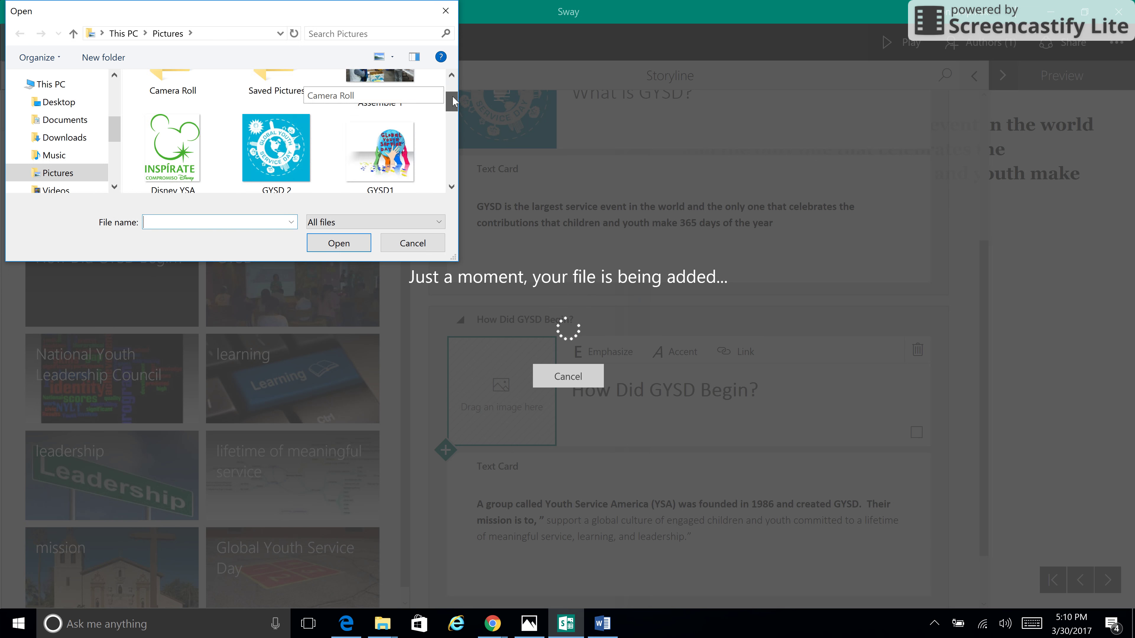
{"action": "left_click_drag", "start_coordinate": [452, 140], "coordinate": [452, 169]}
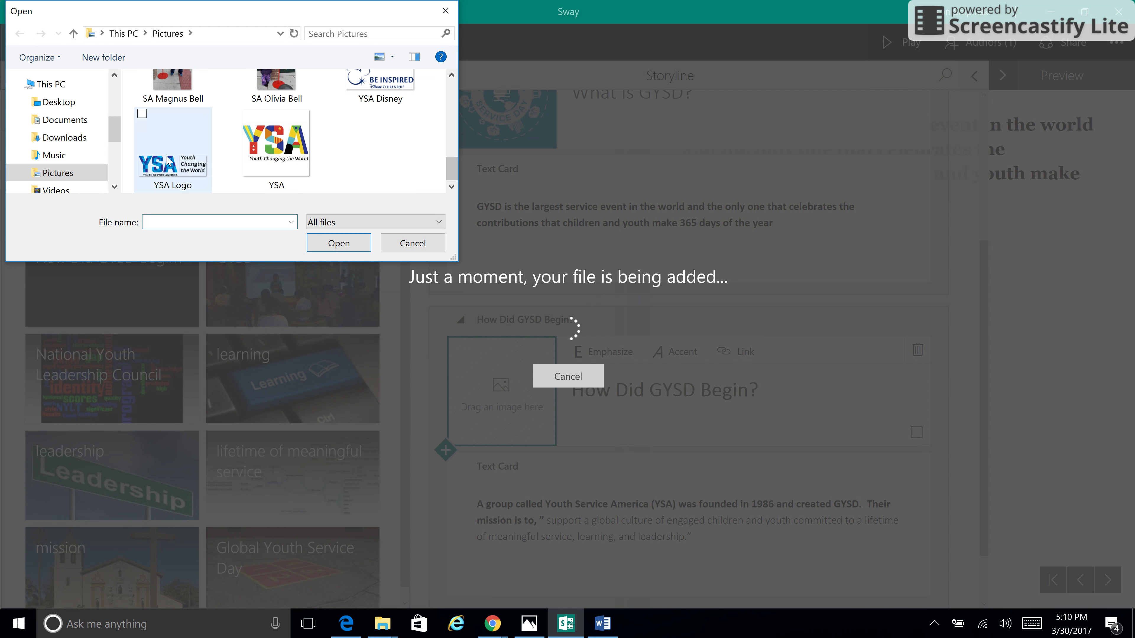
{"action": "double_click", "coordinate": [278, 145]}
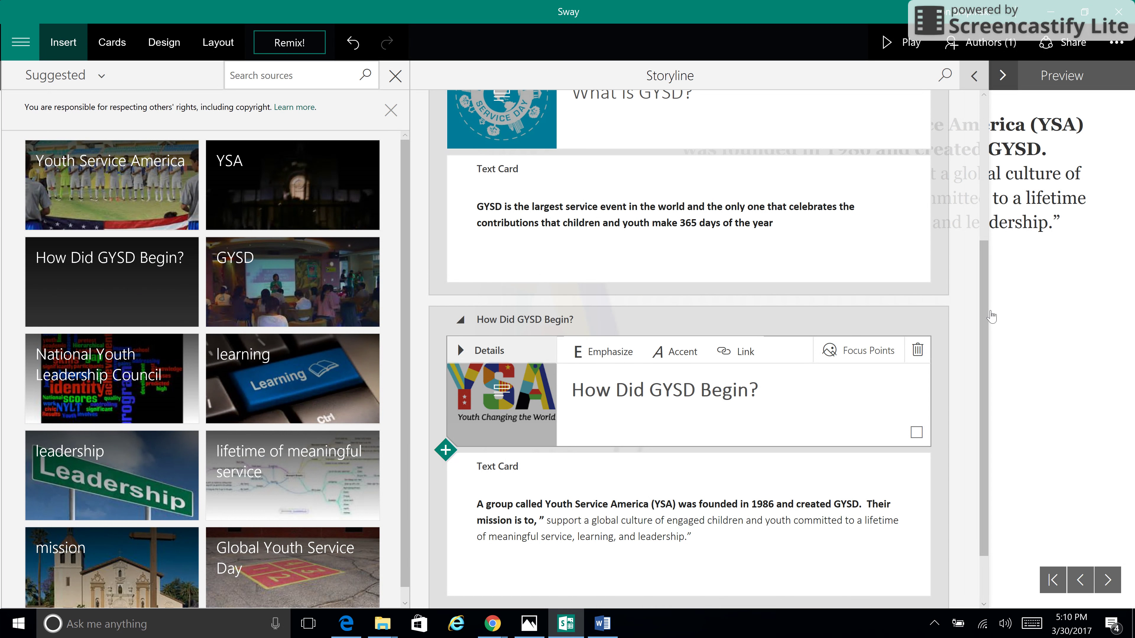
Add a new heading card below the text card of the "How Did GYSD Begin?" section
{"action": "scroll", "coordinate": [986, 340], "scroll_direction": "down", "scroll_amount": 1}
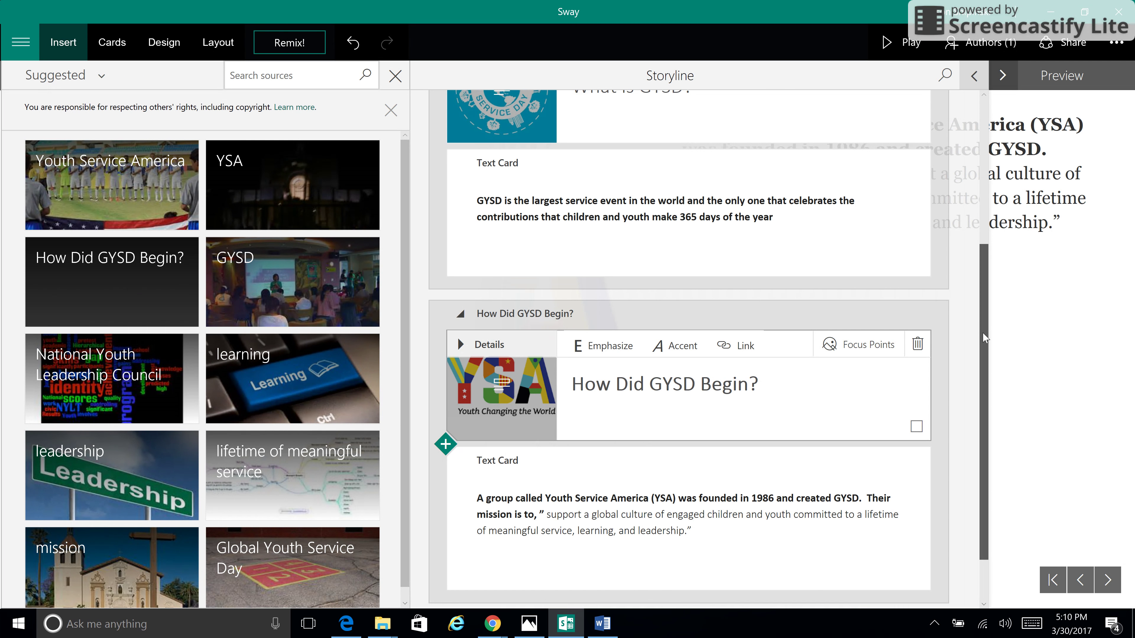
{"action": "scroll", "coordinate": [981, 348], "scroll_direction": "down", "scroll_amount": 2}
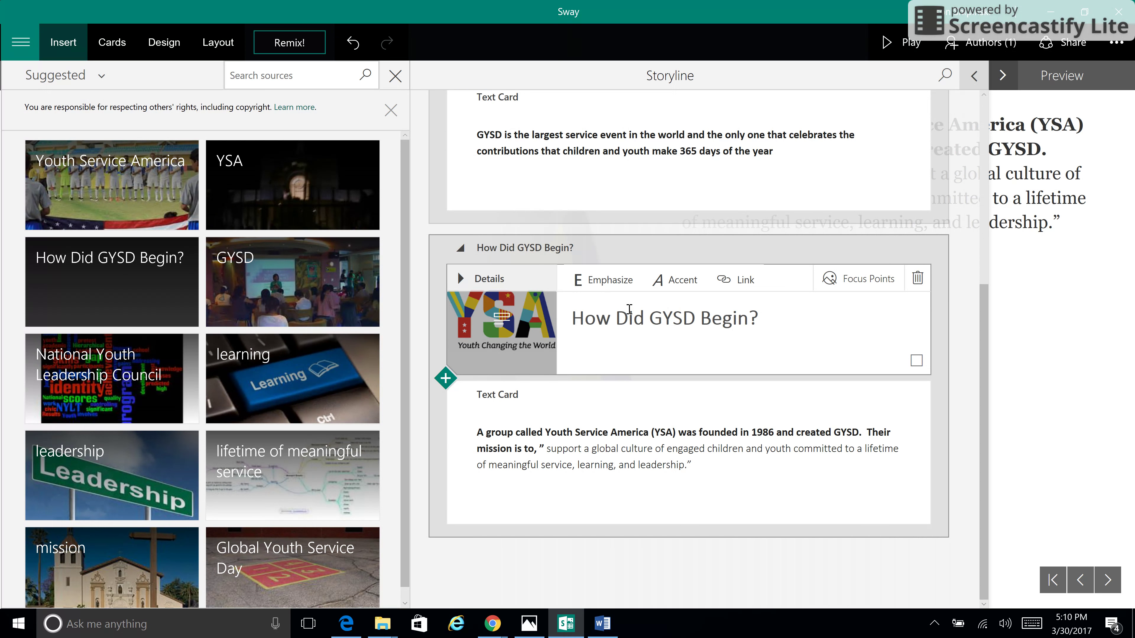
{"action": "left_click_drag", "start_coordinate": [694, 318], "coordinate": [644, 319]}
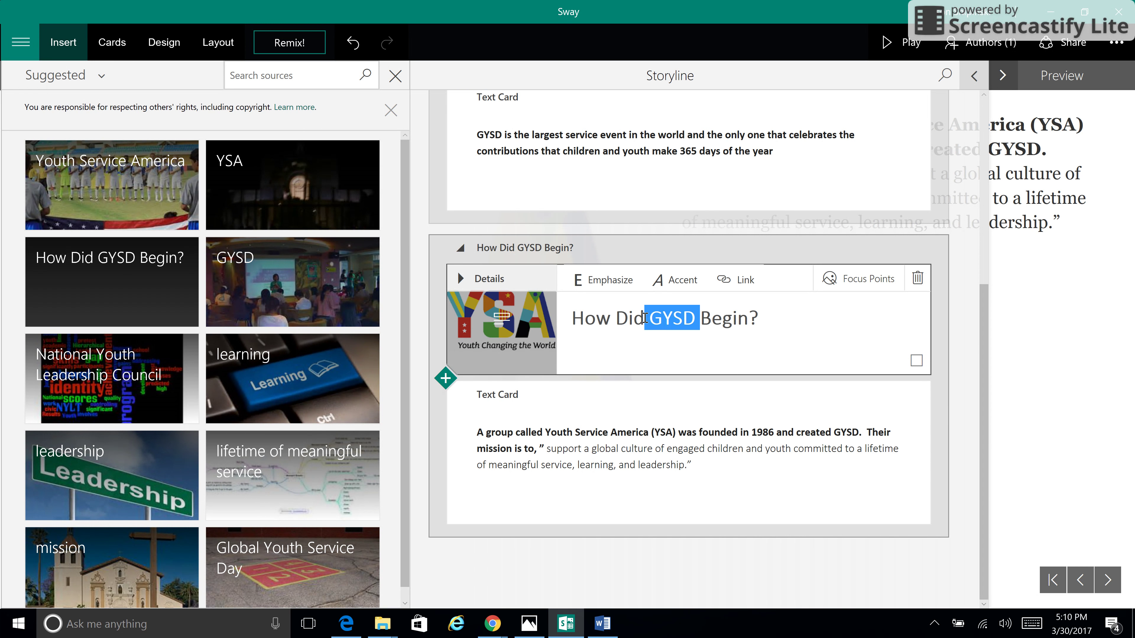
{"action": "left_click", "coordinate": [728, 421]}
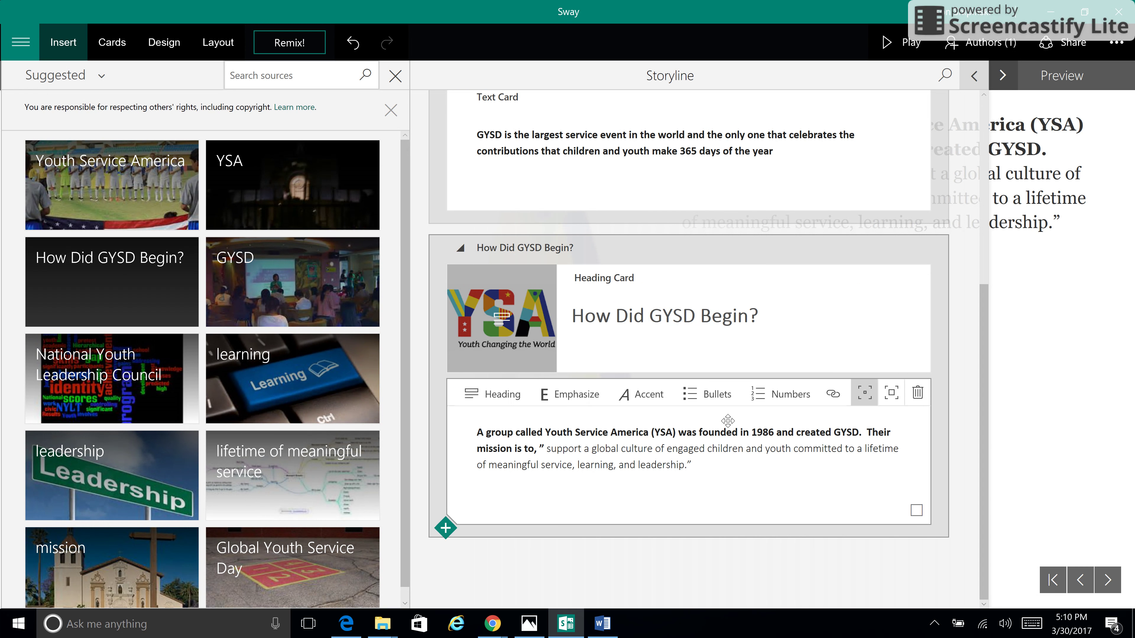
{"action": "left_click", "coordinate": [446, 529]}
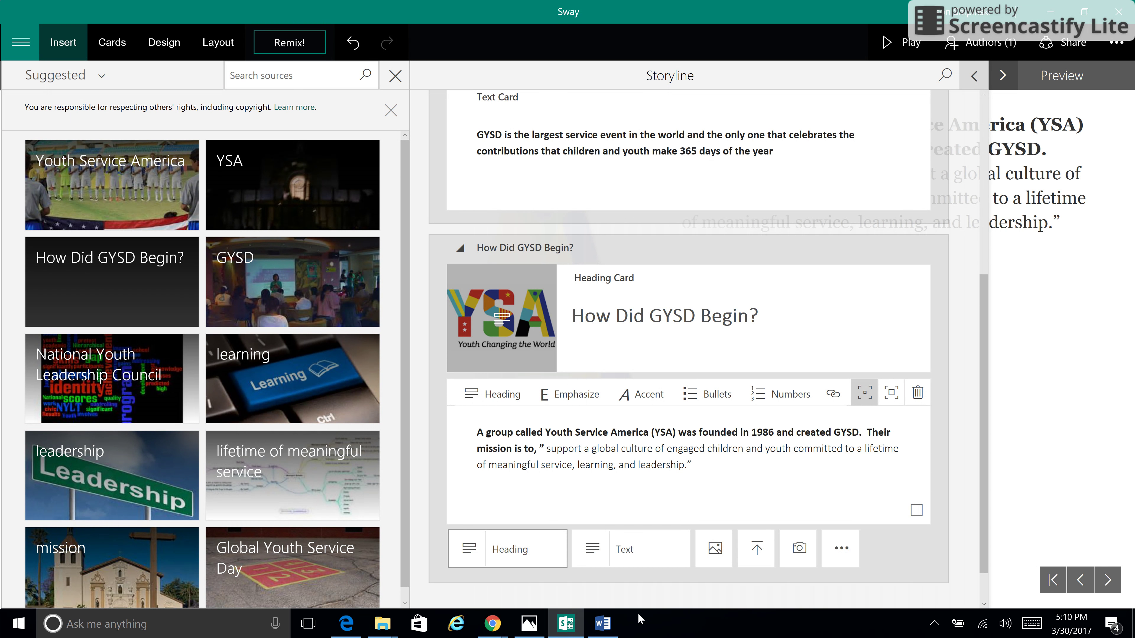
{"action": "left_click", "coordinate": [516, 564]}
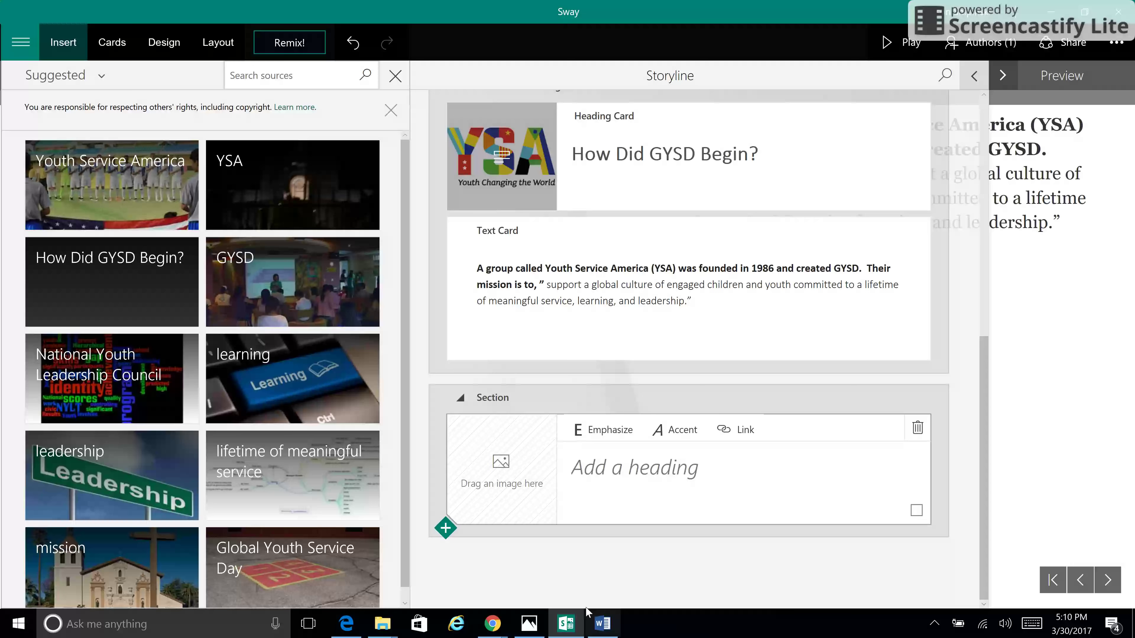
Copy the "Who are YSA?" heading and its paragraph from the Word document and paste them into the new heading card in Sway
{"action": "left_click", "coordinate": [602, 624]}
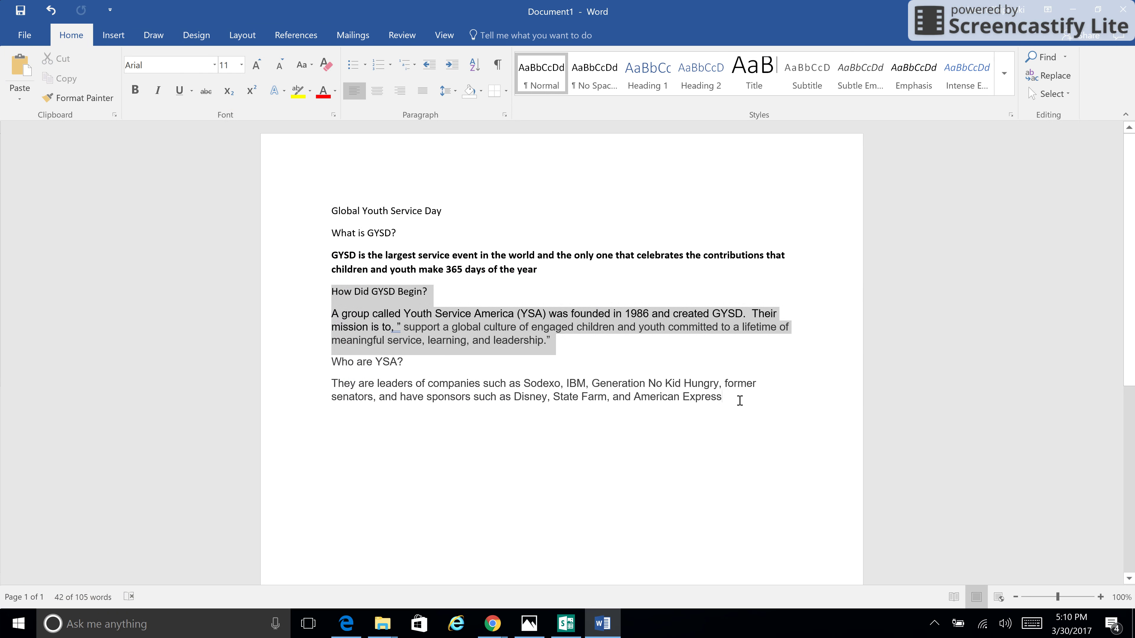
{"action": "left_click_drag", "start_coordinate": [739, 396], "coordinate": [327, 372]}
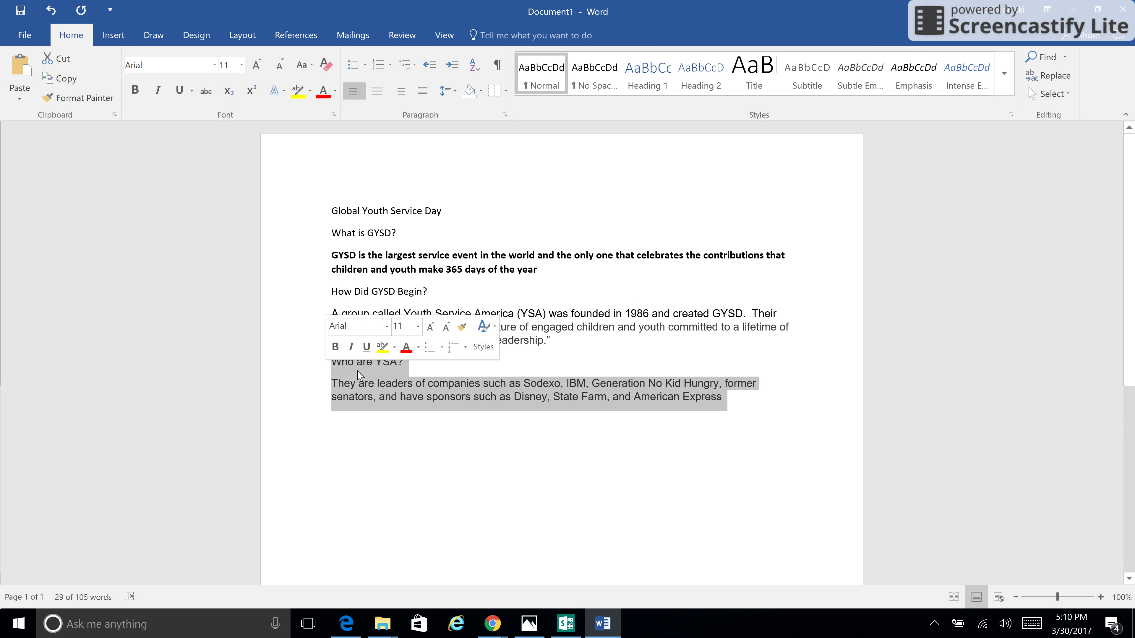
{"action": "right_click", "coordinate": [359, 371]}
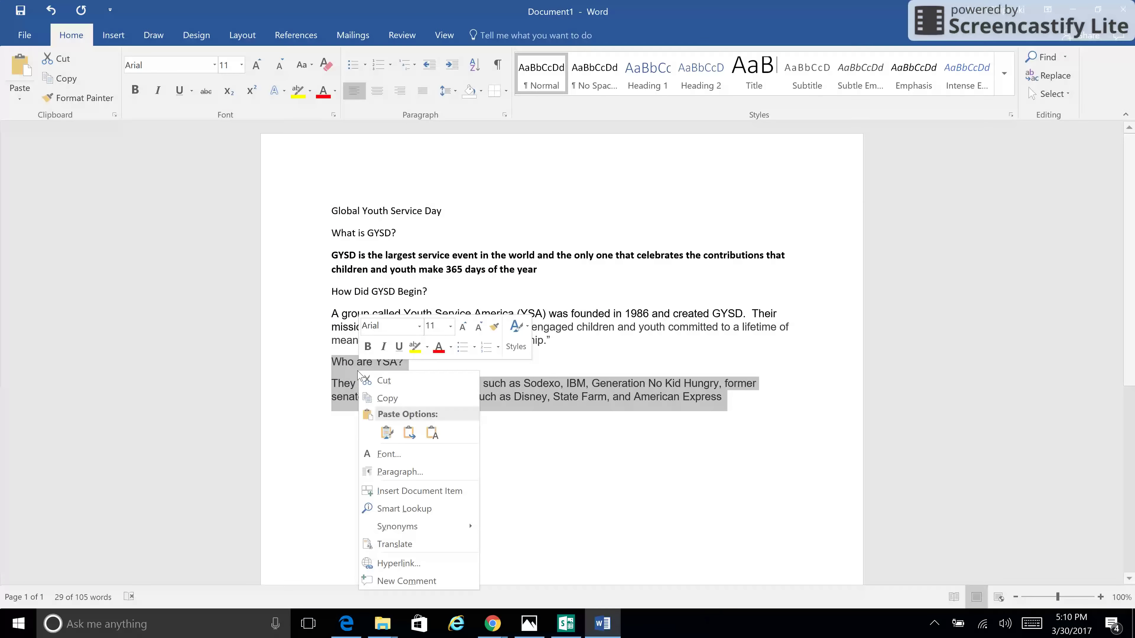
{"action": "left_click", "coordinate": [388, 398]}
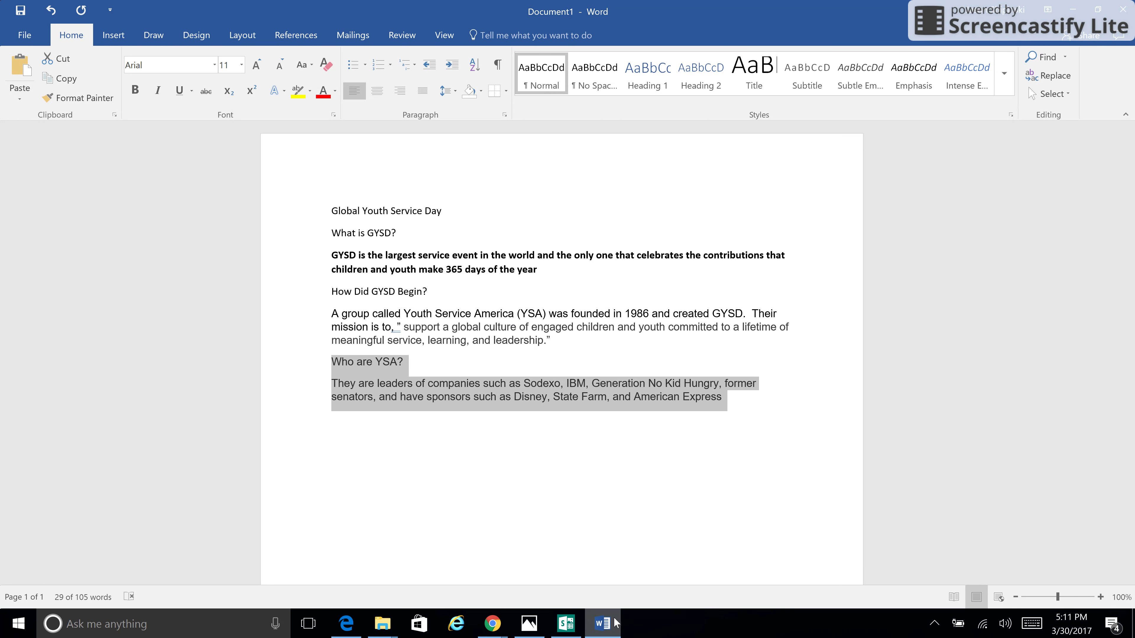
{"action": "left_click", "coordinate": [607, 626]}
{"action": "left_click", "coordinate": [679, 475]}
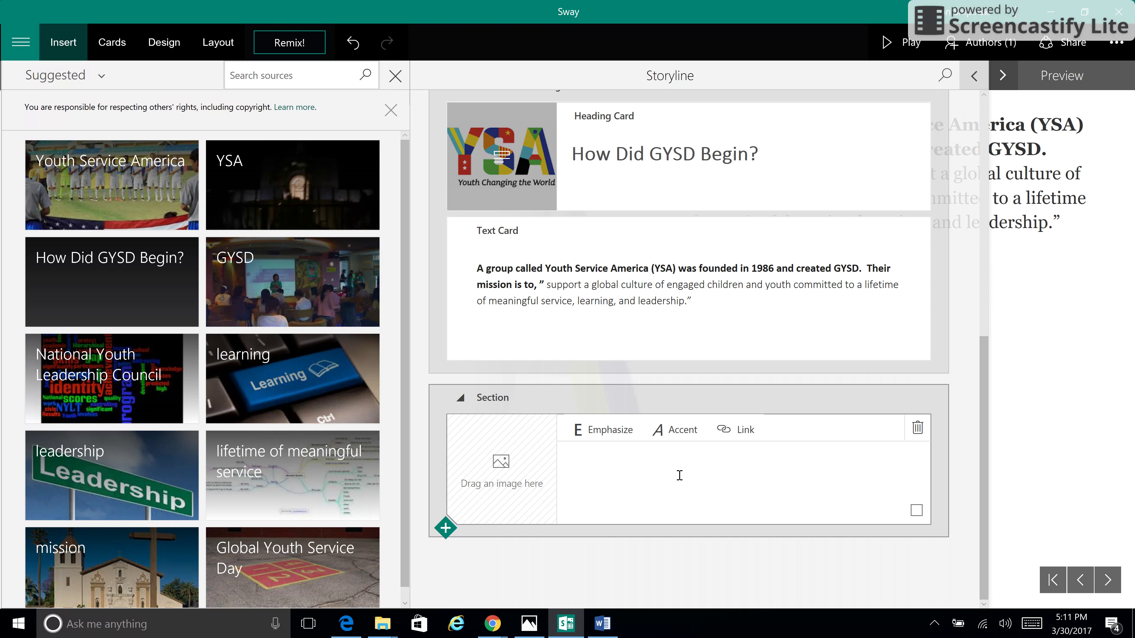
{"action": "key", "text": "ctrl+v"}
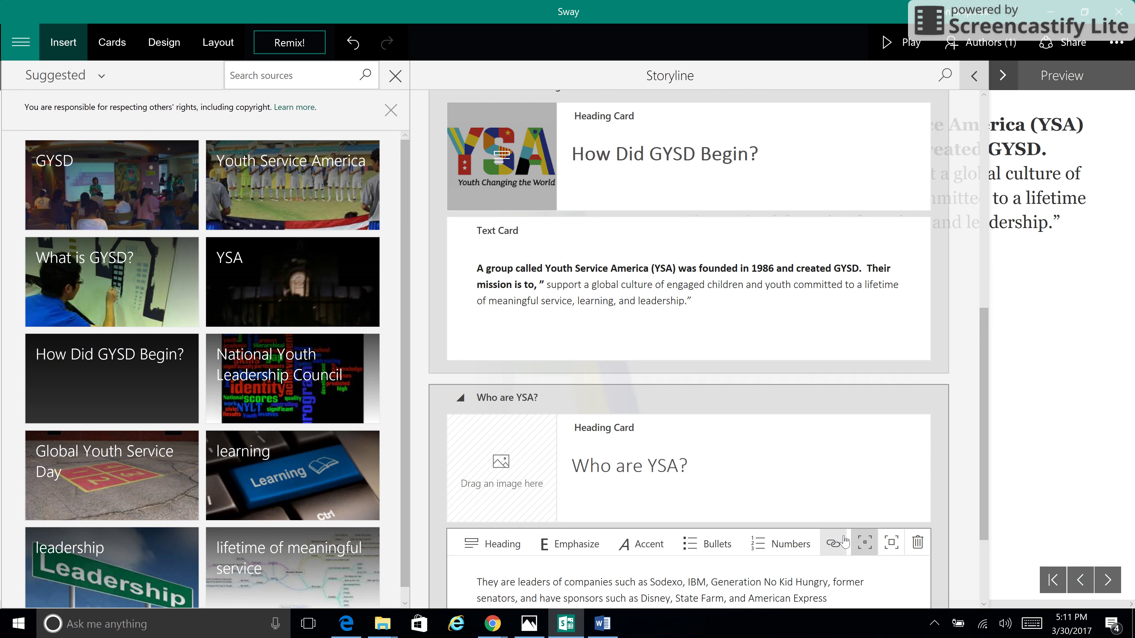
{"action": "scroll", "coordinate": [846, 539], "scroll_direction": "down", "scroll_amount": 2}
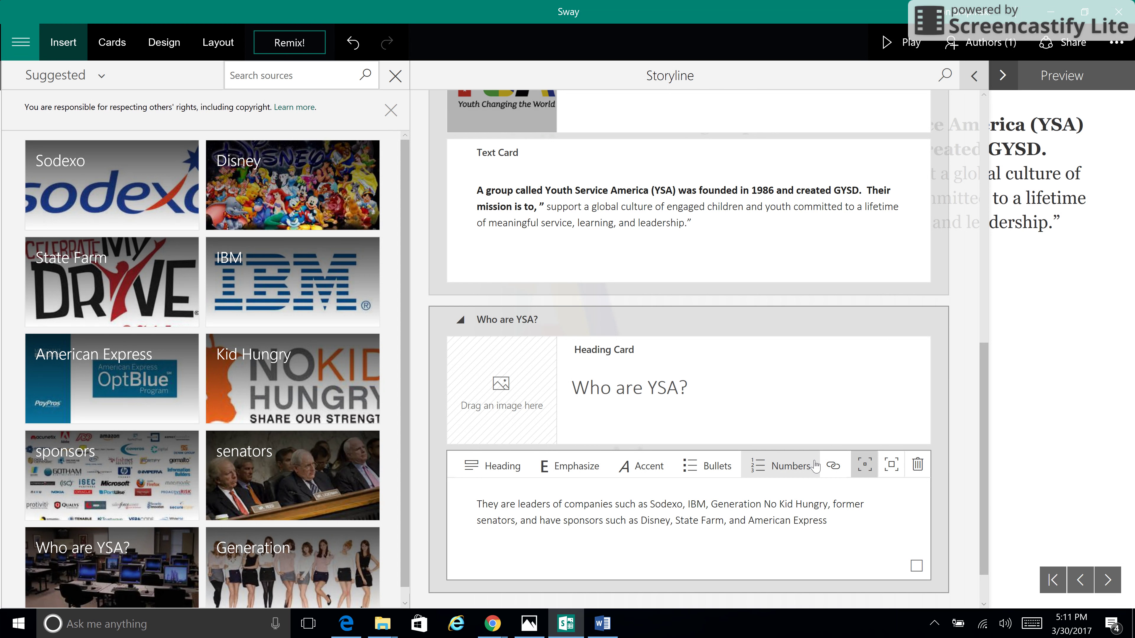
Switch to Chrome and save the Inspírate Compromiso Disney image from the Google results to Pictures as "Disney logo"
{"action": "mouse_move", "coordinate": [493, 633]}
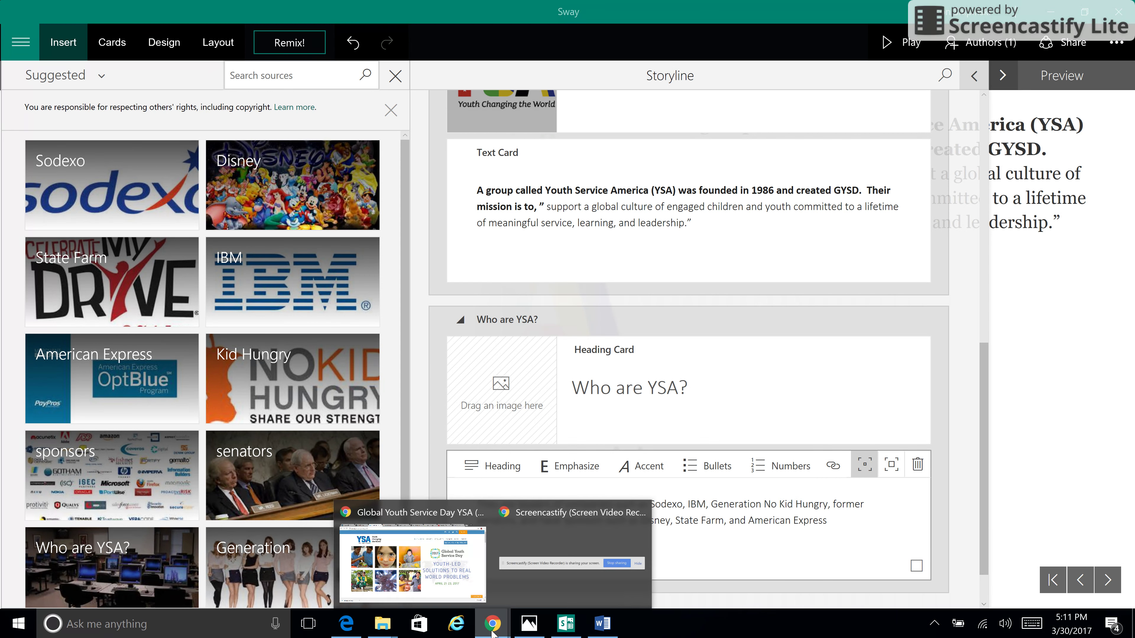
{"action": "left_click", "coordinate": [451, 581]}
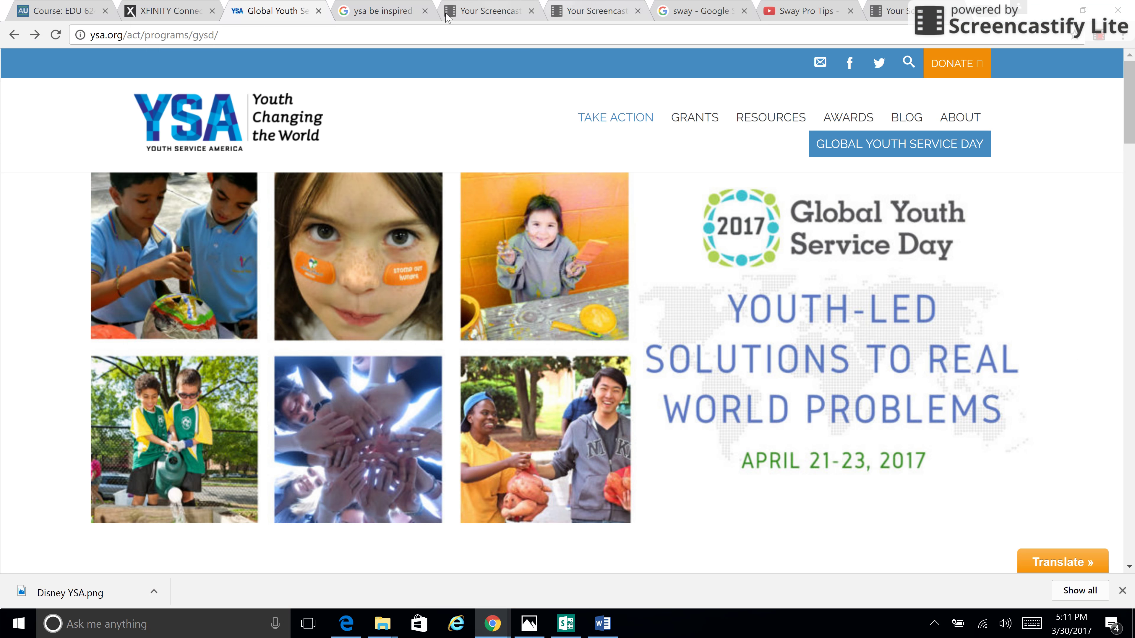
{"action": "left_click", "coordinate": [365, 13]}
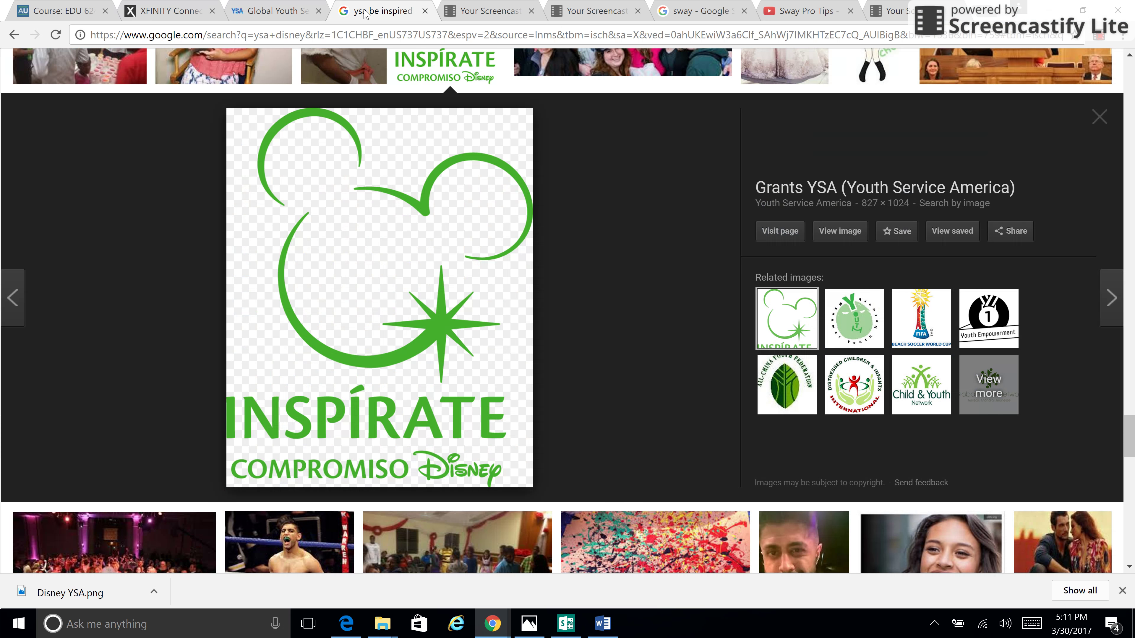
{"action": "right_click", "coordinate": [351, 308]}
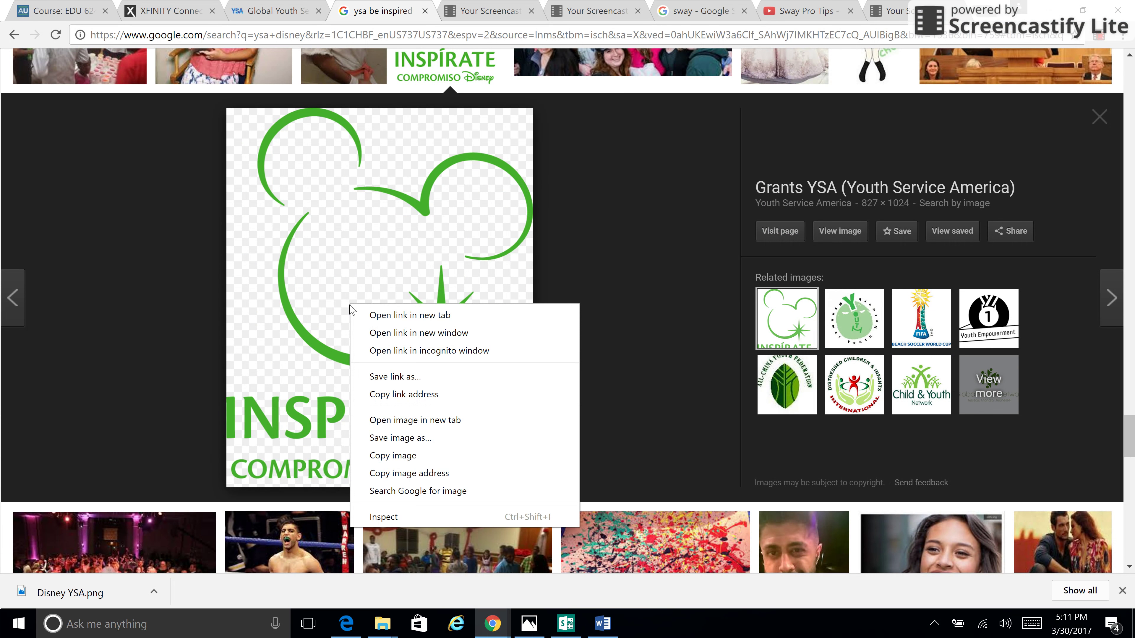
{"action": "left_click", "coordinate": [387, 439]}
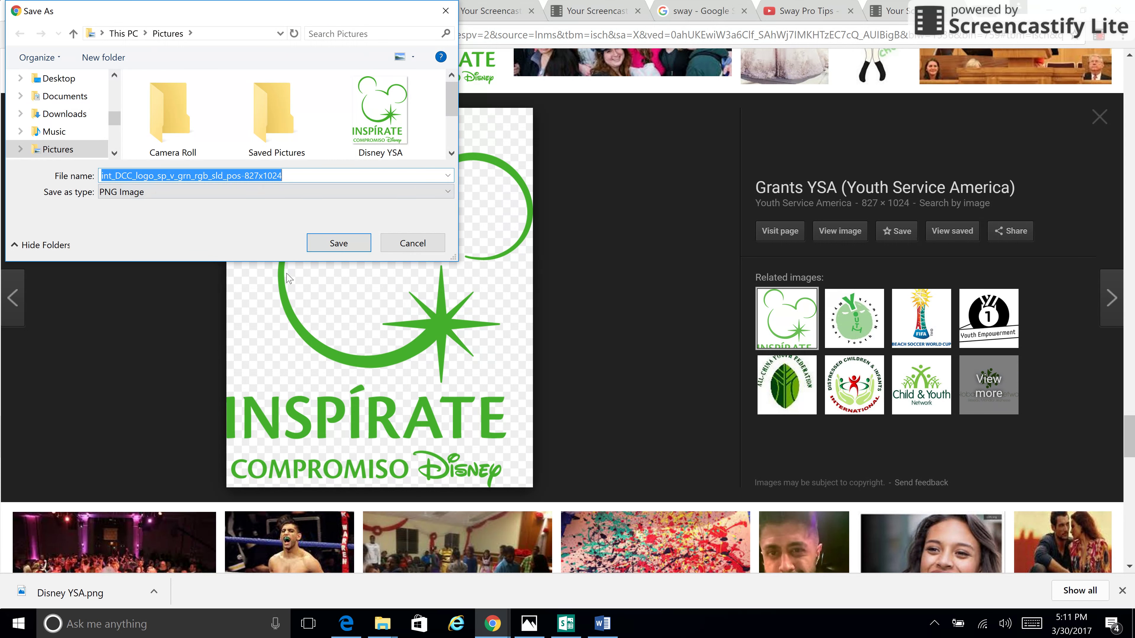
{"action": "type", "text": "Disn"}
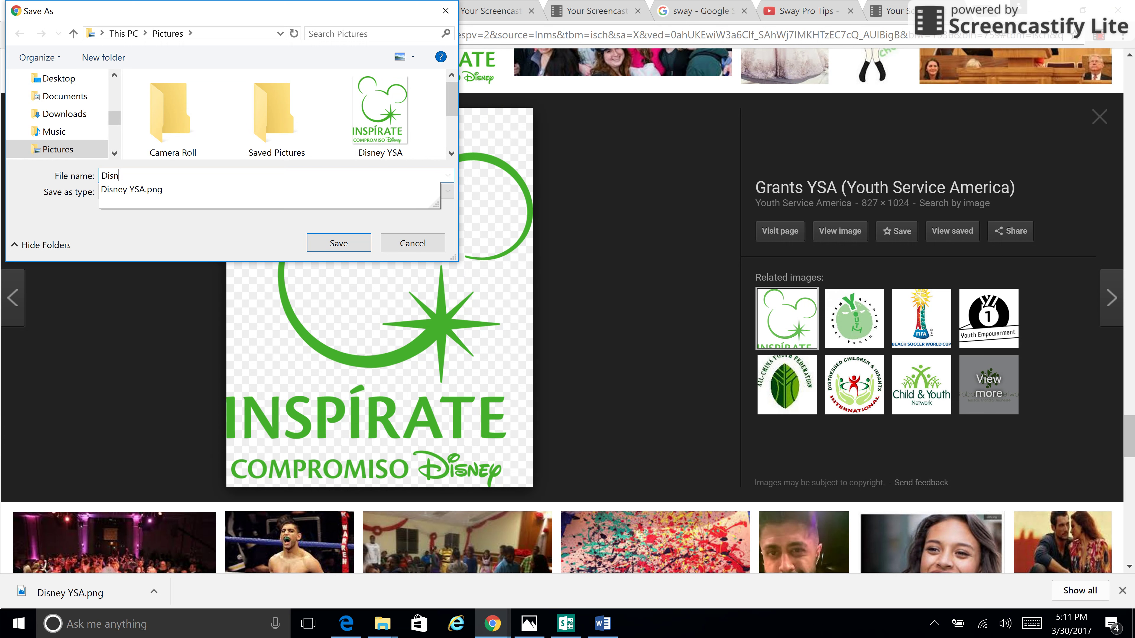
{"action": "type", "text": "ey logo"}
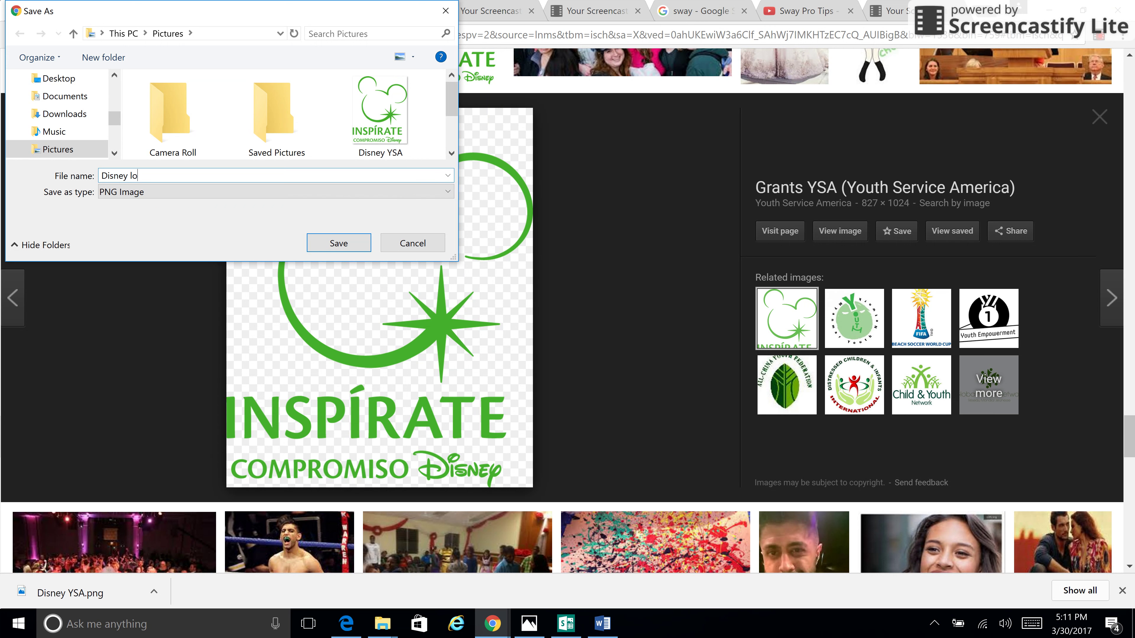
{"action": "left_click", "coordinate": [363, 247]}
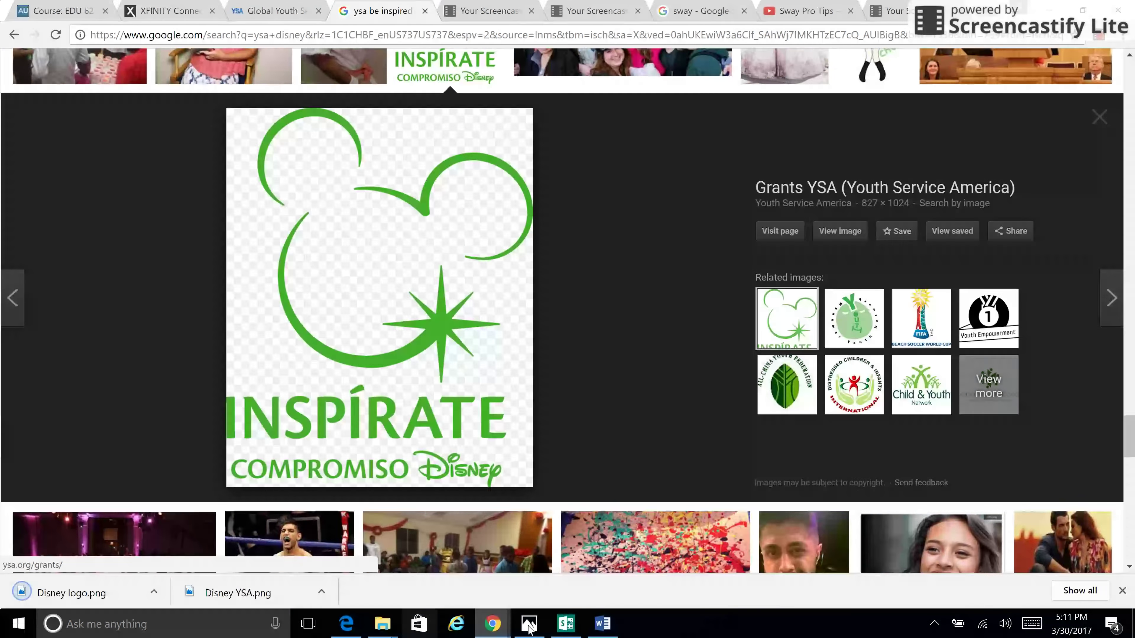
Return to Sway and set the Inspírate Compromiso Disney picture from this device as the background of the "Who are YSA?" heading card
{"action": "left_click", "coordinate": [565, 624]}
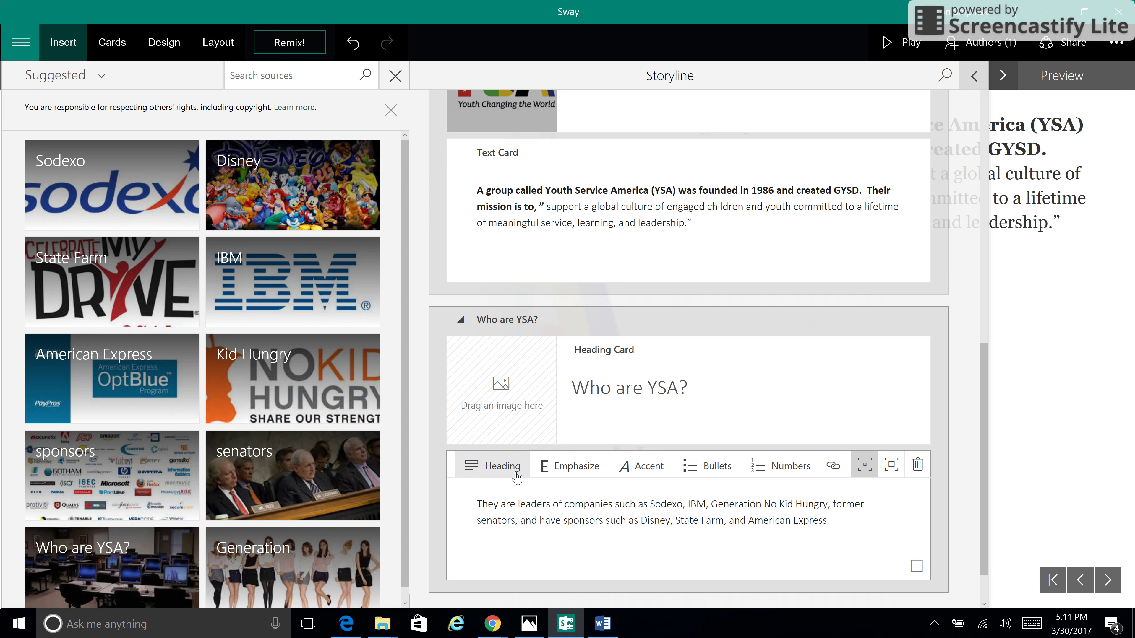
{"action": "left_click", "coordinate": [513, 390]}
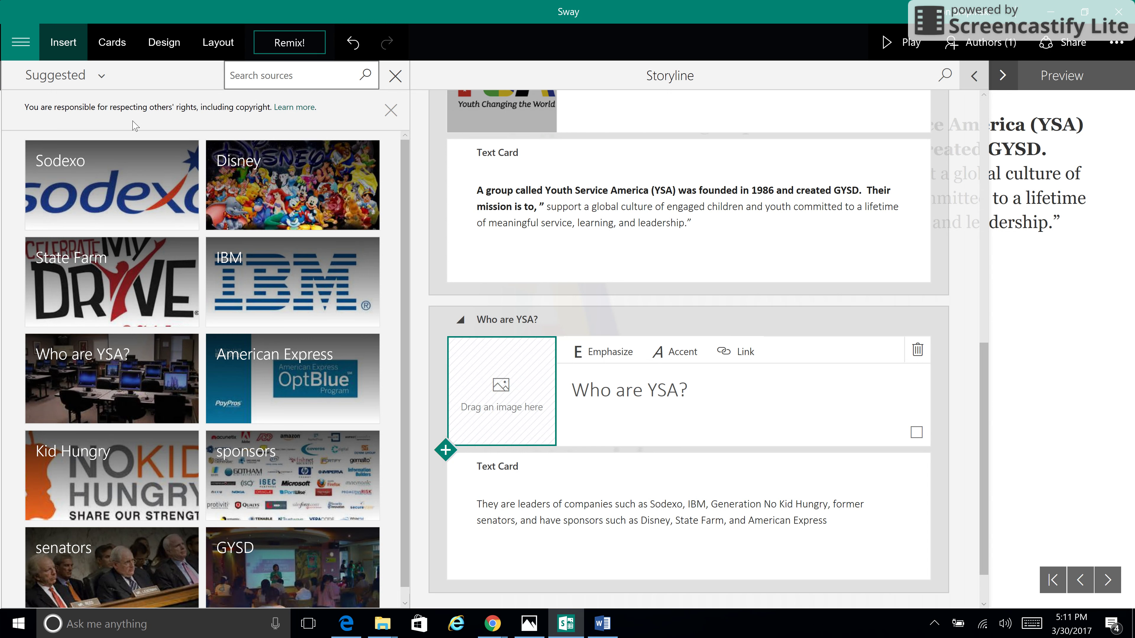
{"action": "left_click", "coordinate": [102, 76]}
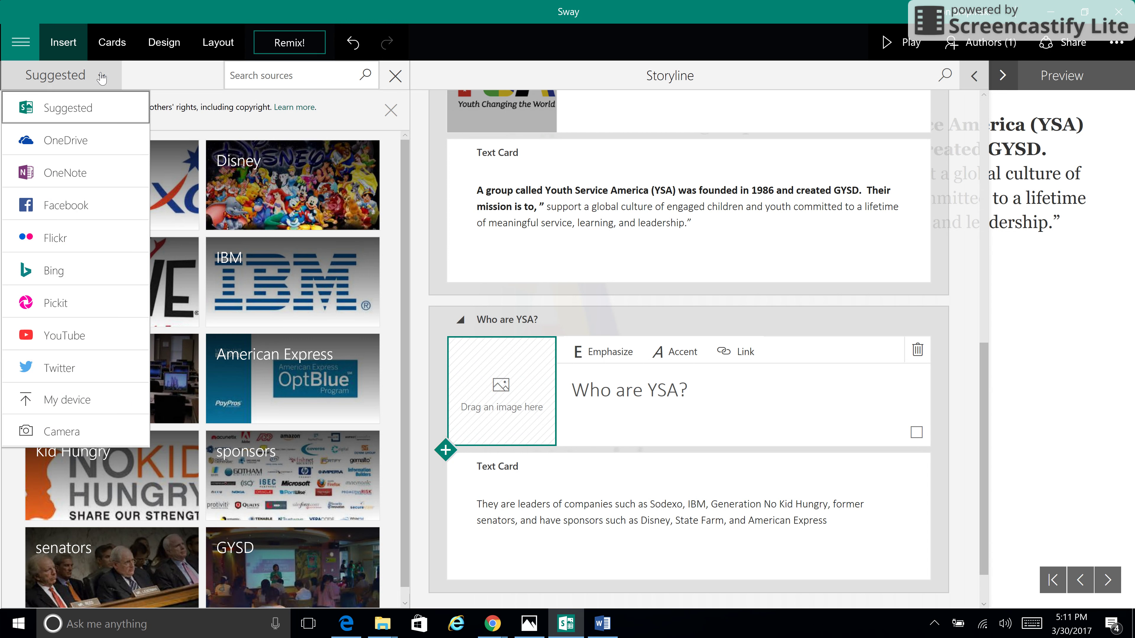
{"action": "left_click", "coordinate": [85, 402]}
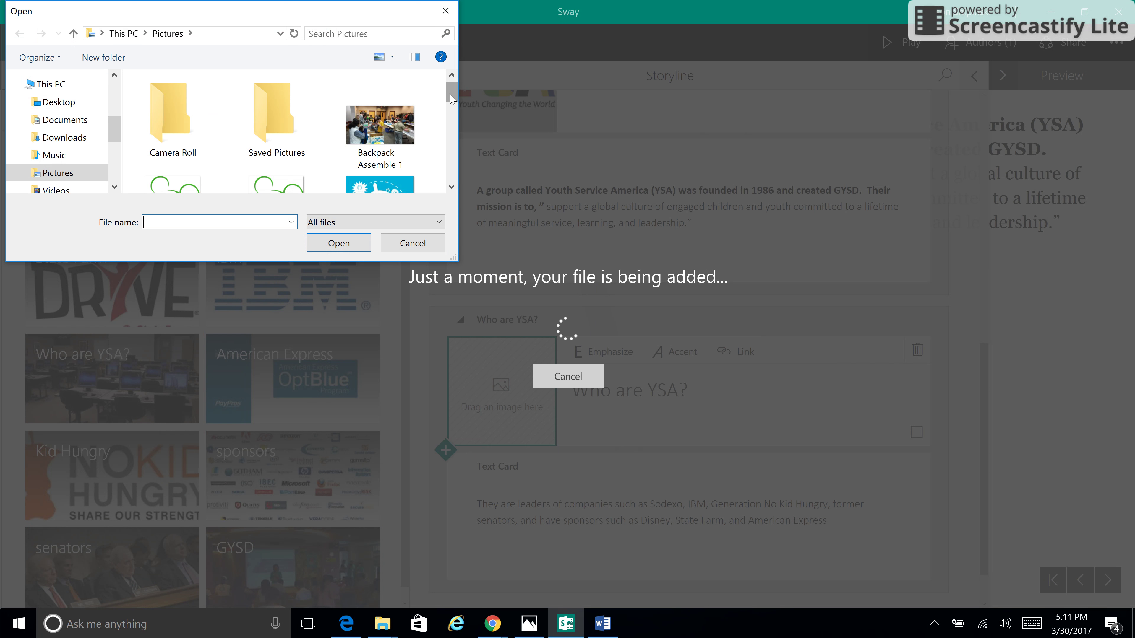
{"action": "scroll", "coordinate": [268, 135], "scroll_direction": "down", "scroll_amount": 2}
{"action": "double_click", "coordinate": [267, 150]}
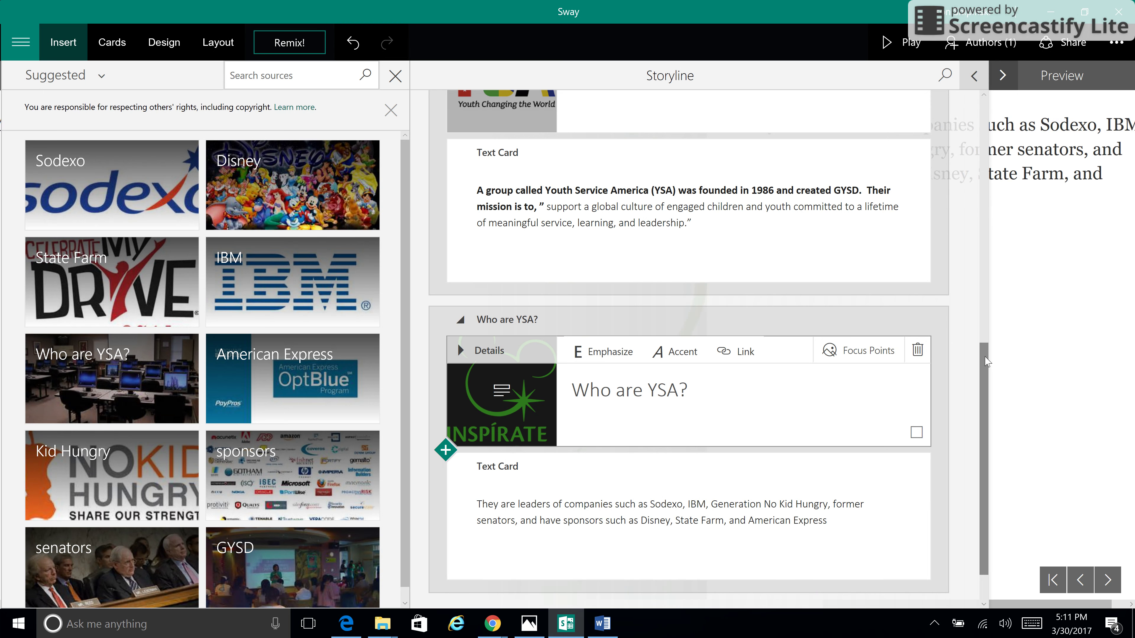
{"action": "left_click", "coordinate": [487, 521]}
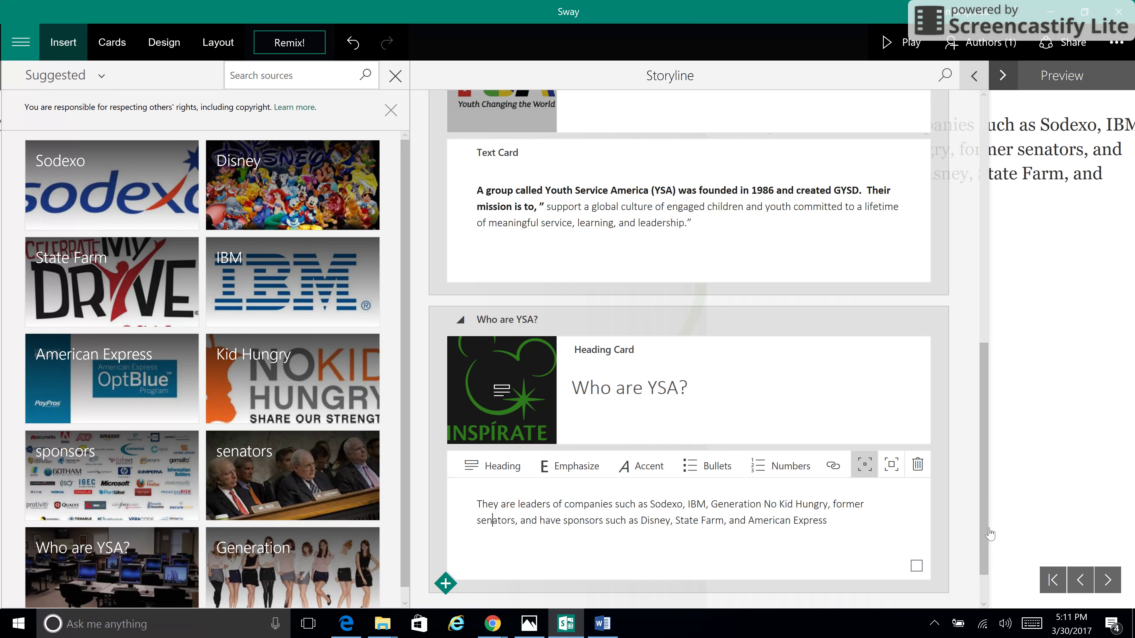
{"action": "scroll", "coordinate": [981, 534], "scroll_direction": "down", "scroll_amount": 1}
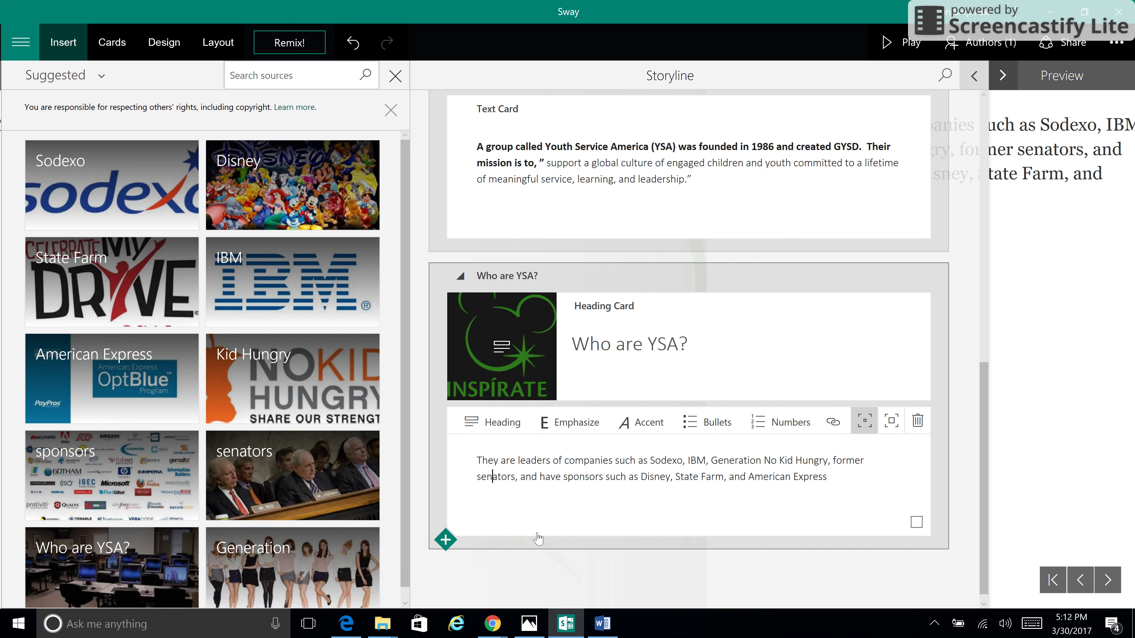
Show the card choices below the "Who are YSA?" text card, then switch to Chrome and copy the YSA Global Youth Service Day page address
{"action": "left_click", "coordinate": [445, 541]}
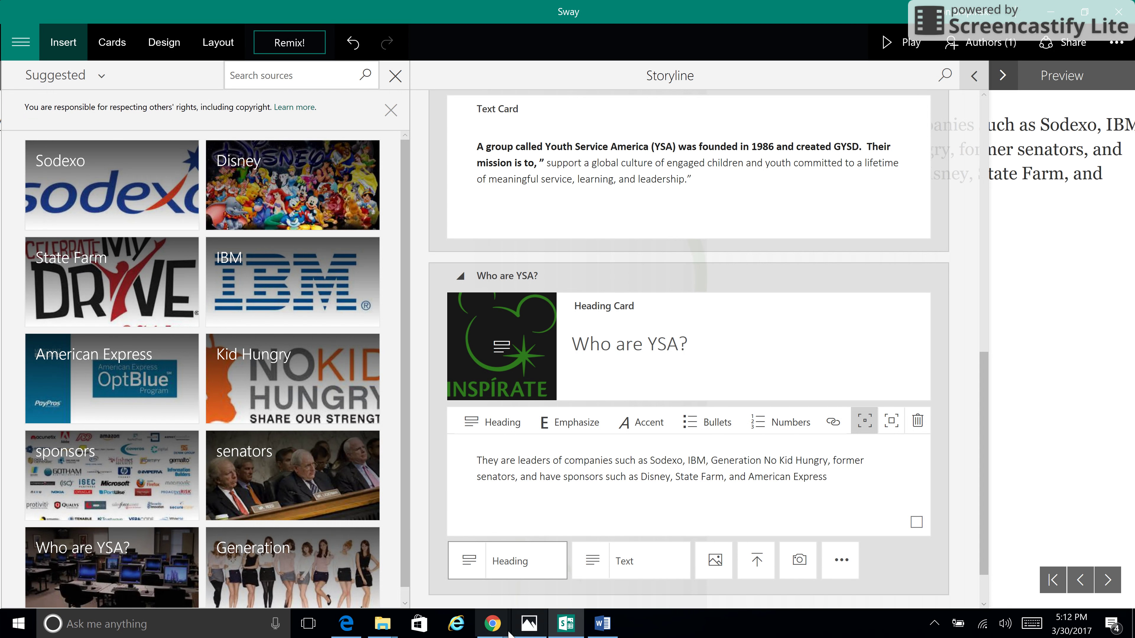
{"action": "mouse_move", "coordinate": [484, 626]}
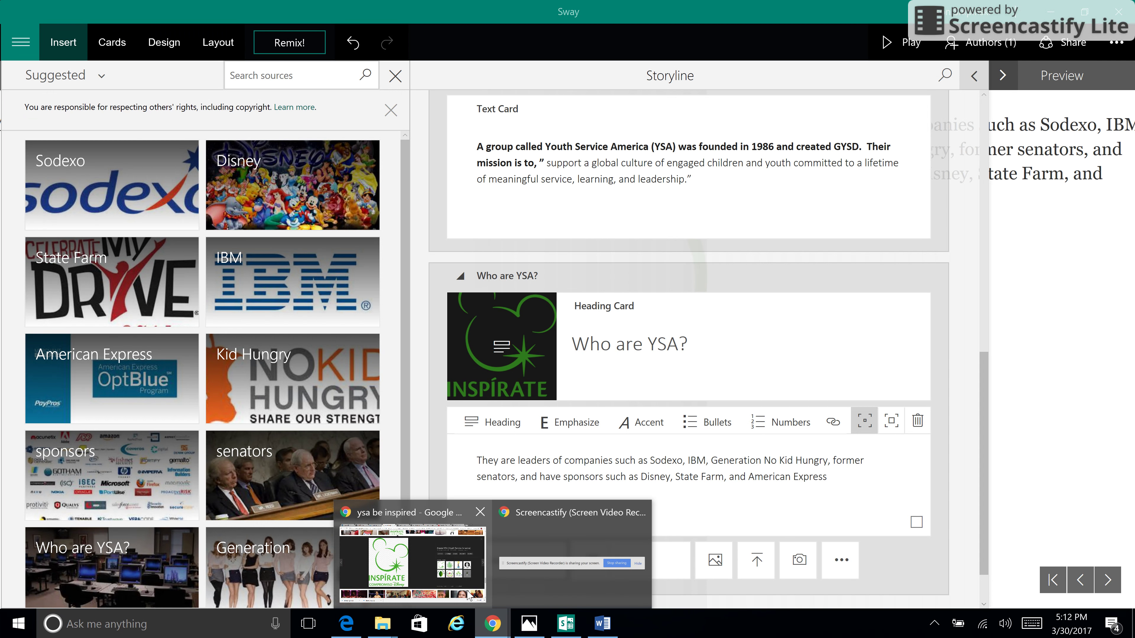
{"action": "left_click", "coordinate": [412, 564]}
{"action": "left_click", "coordinate": [233, 35]}
{"action": "right_click", "coordinate": [216, 36]}
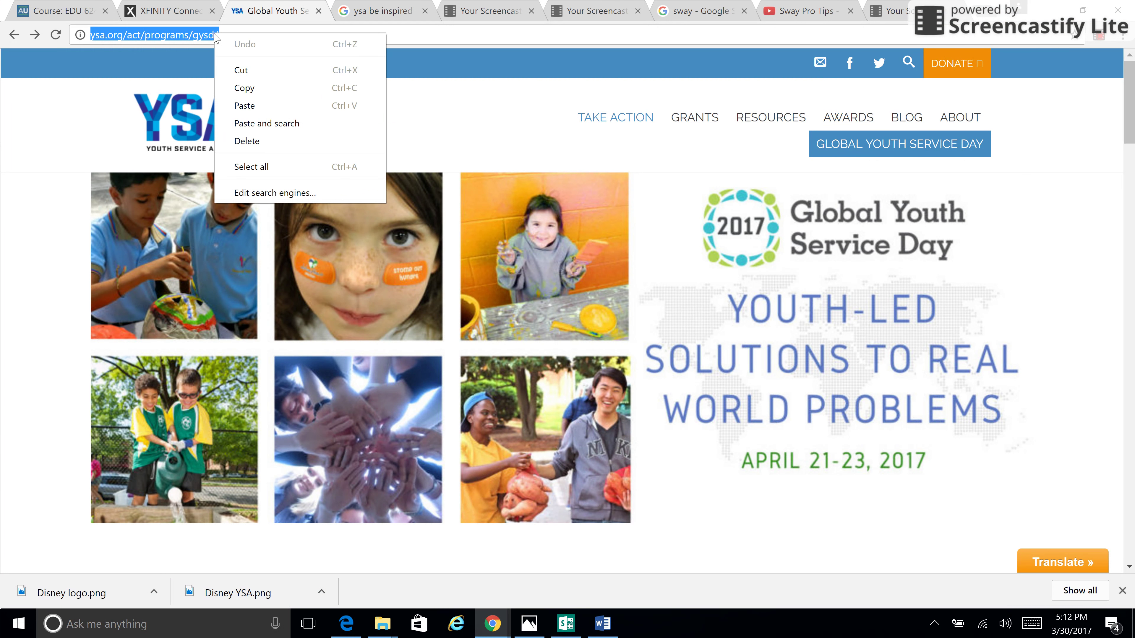
{"action": "left_click", "coordinate": [243, 87]}
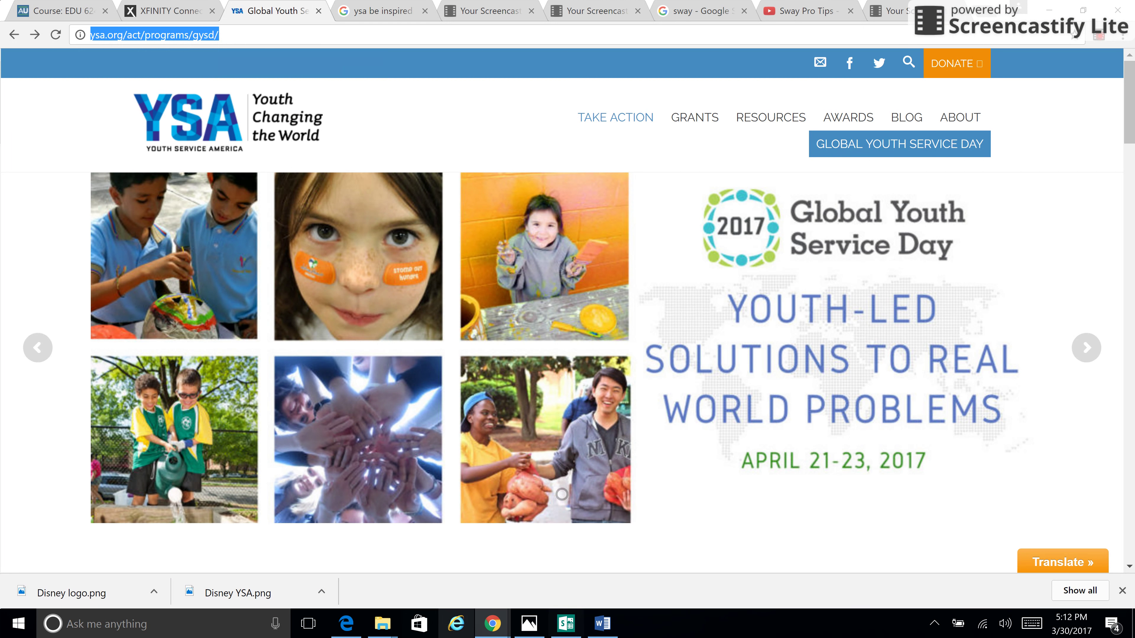
Open the Get Involved page from the Global Youth Service Day page and copy its web address
{"action": "scroll", "coordinate": [838, 329], "scroll_direction": "down", "scroll_amount": 15}
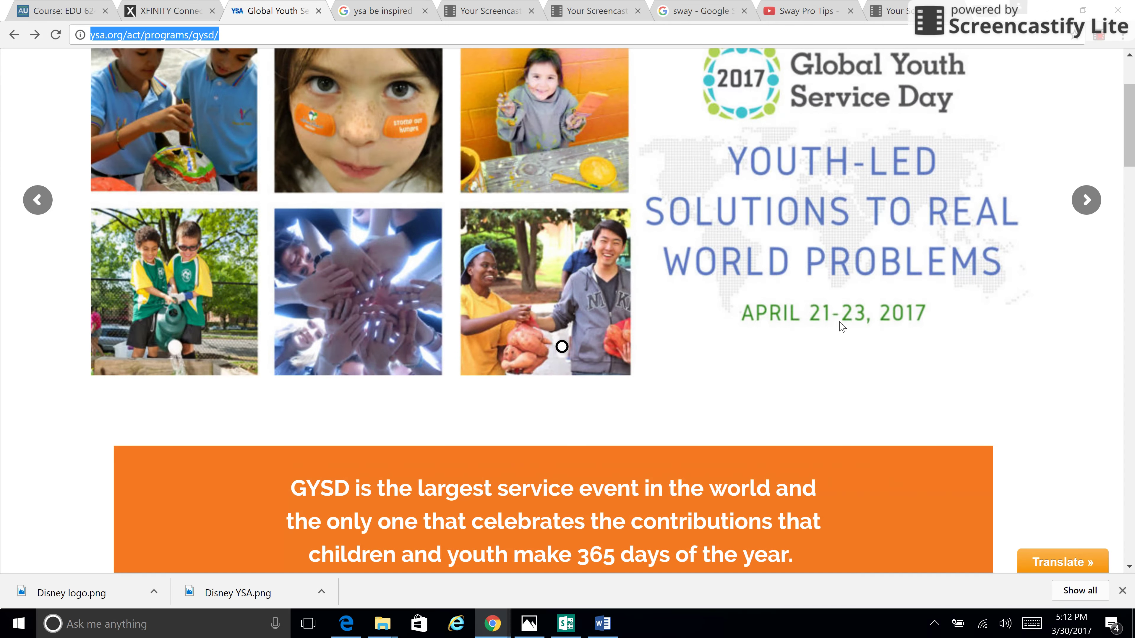
{"action": "scroll", "coordinate": [831, 322], "scroll_direction": "up", "scroll_amount": 10}
{"action": "scroll", "coordinate": [822, 321], "scroll_direction": "down", "scroll_amount": 14}
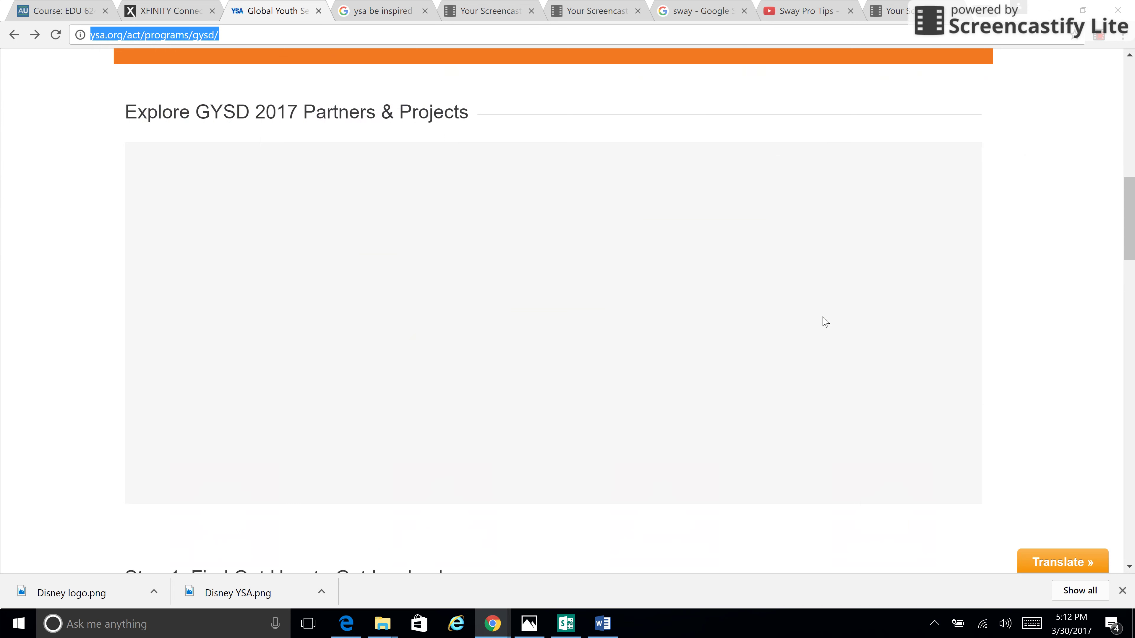
{"action": "left_click", "coordinate": [211, 206]}
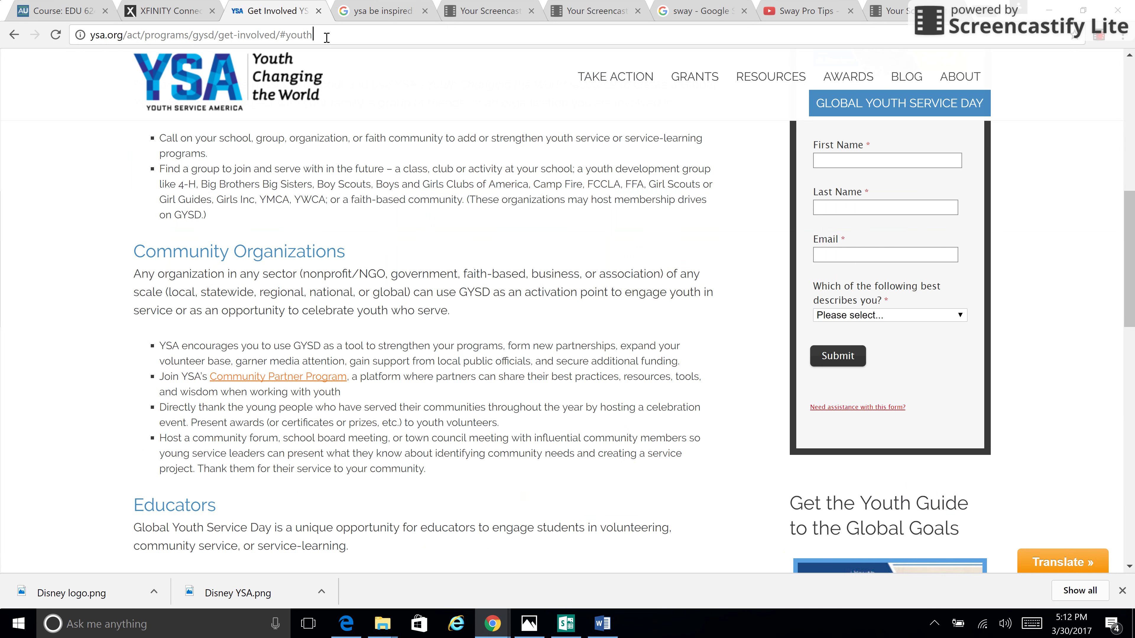
{"action": "right_click", "coordinate": [326, 37]}
{"action": "left_click", "coordinate": [375, 90]}
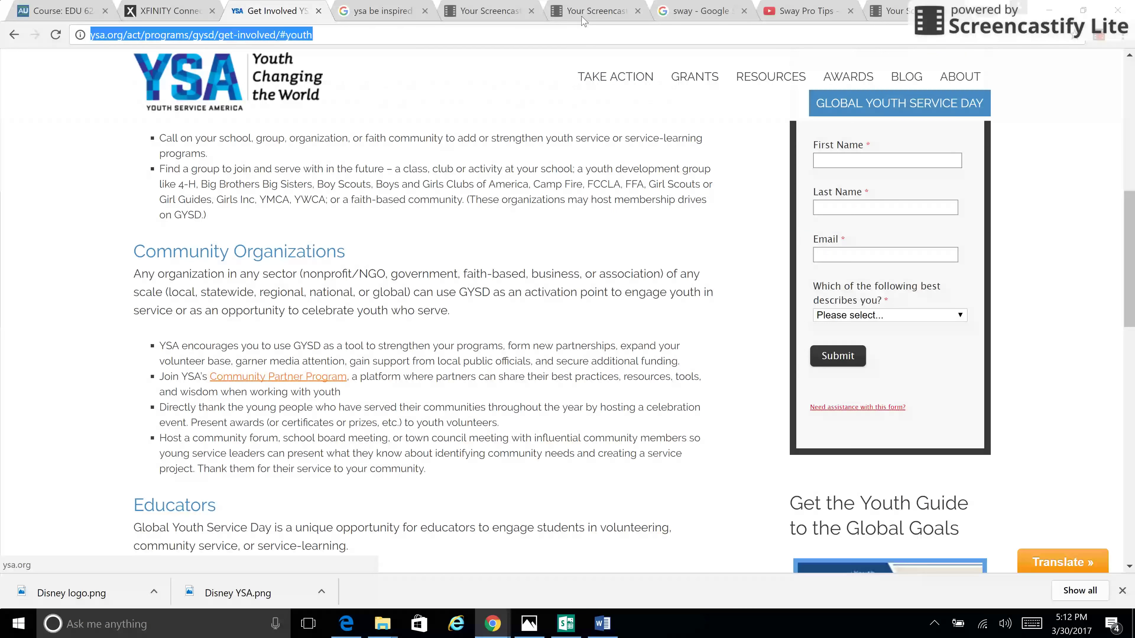
Return to Sway and add a text card under "Who are YSA?" reading "Resources:" followed by the copied Get Involved page address
{"action": "left_click", "coordinate": [565, 624]}
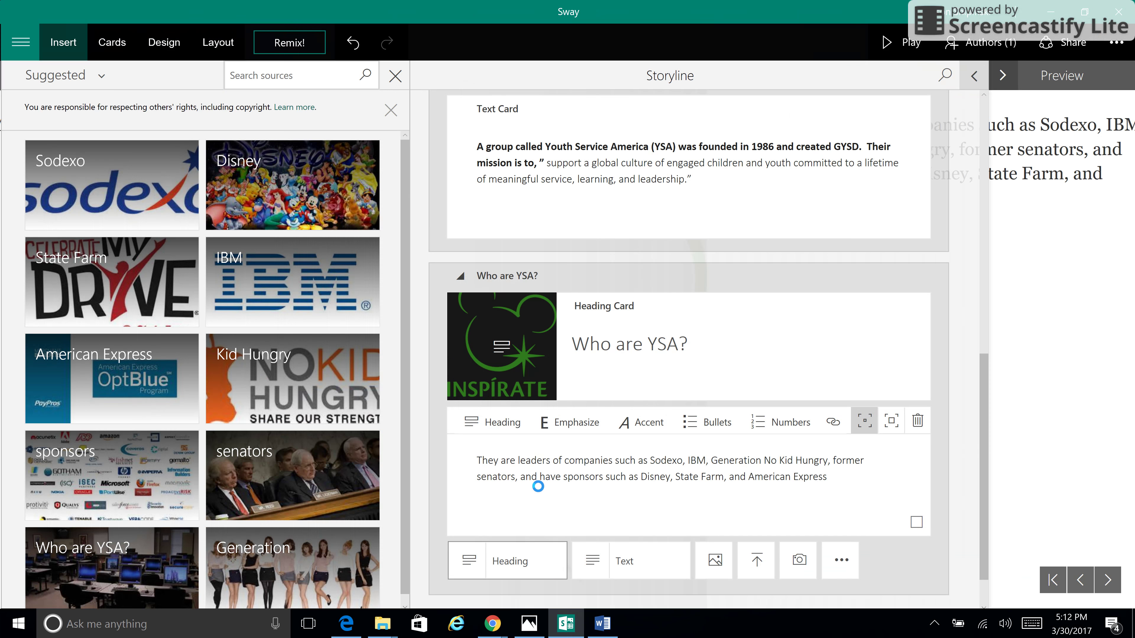
{"action": "left_click", "coordinate": [640, 567]}
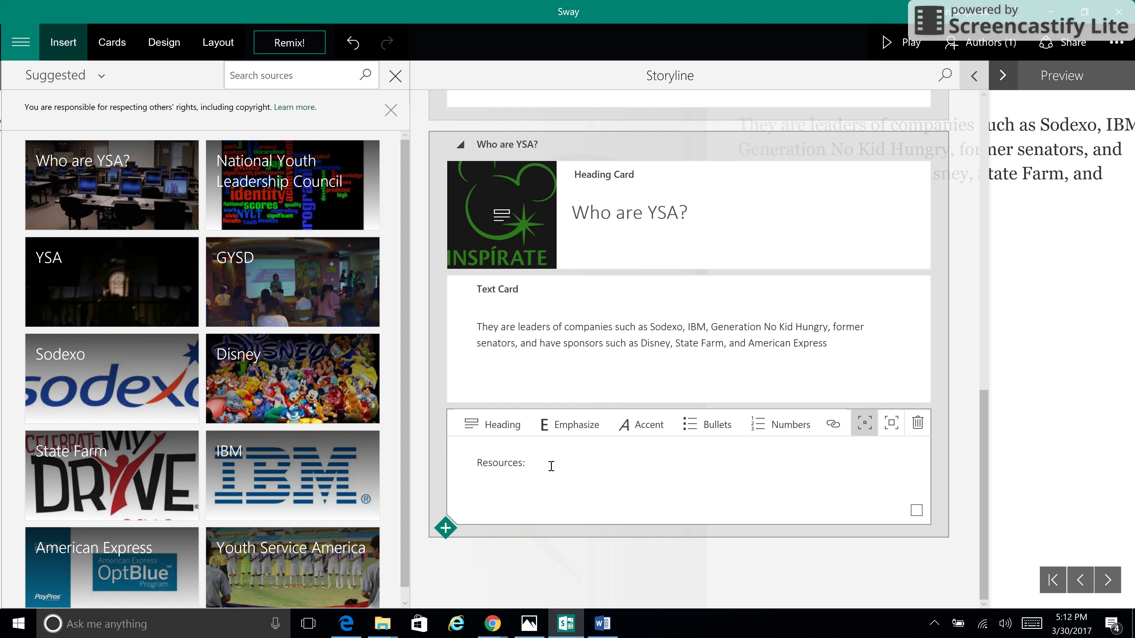
{"action": "type", "text": "Resources:"}
{"action": "key", "text": "ctrl+v"}
{"action": "key", "text": "Return"}
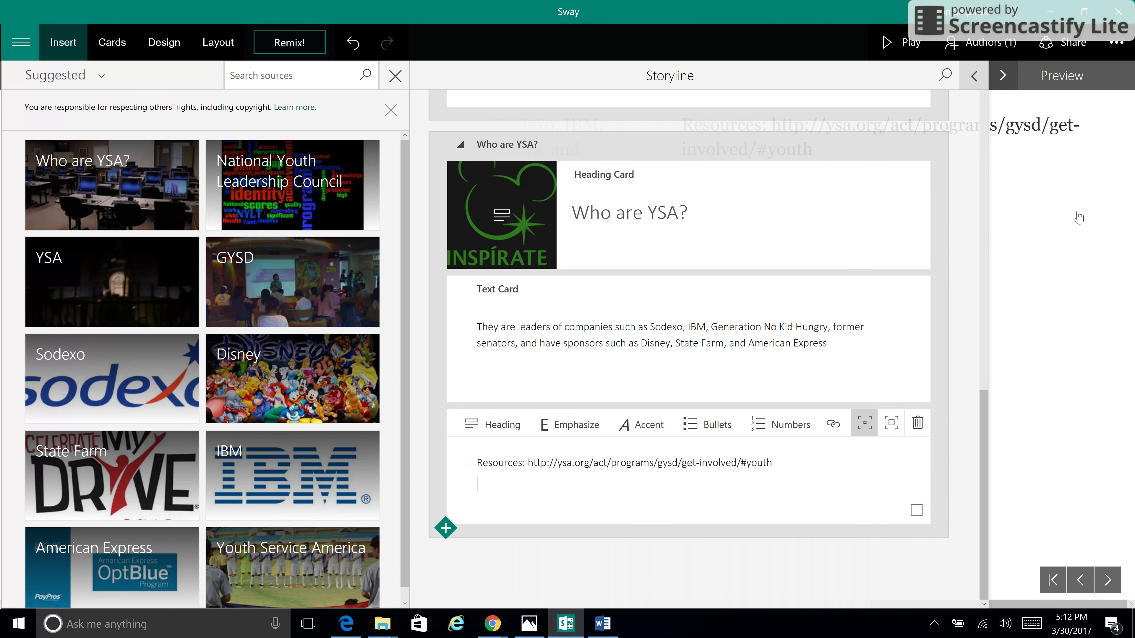
Play the presentation, page through it from the title to the Resources text, and return to the beginning
{"action": "left_click", "coordinate": [899, 44]}
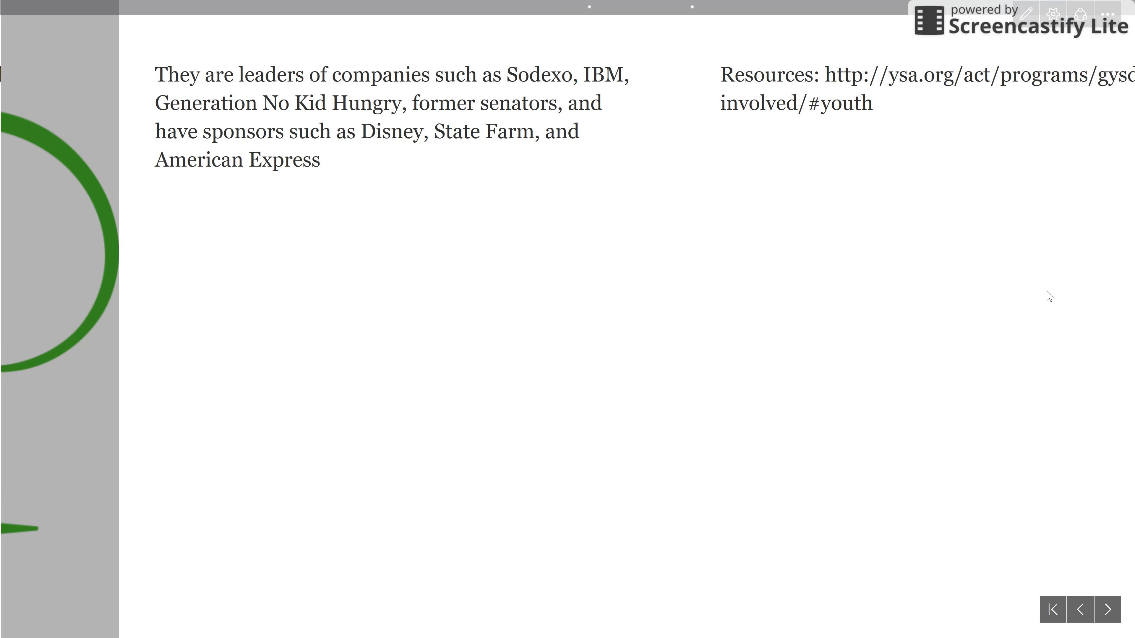
{"action": "scroll", "coordinate": [1065, 481], "scroll_direction": "down", "scroll_amount": 3}
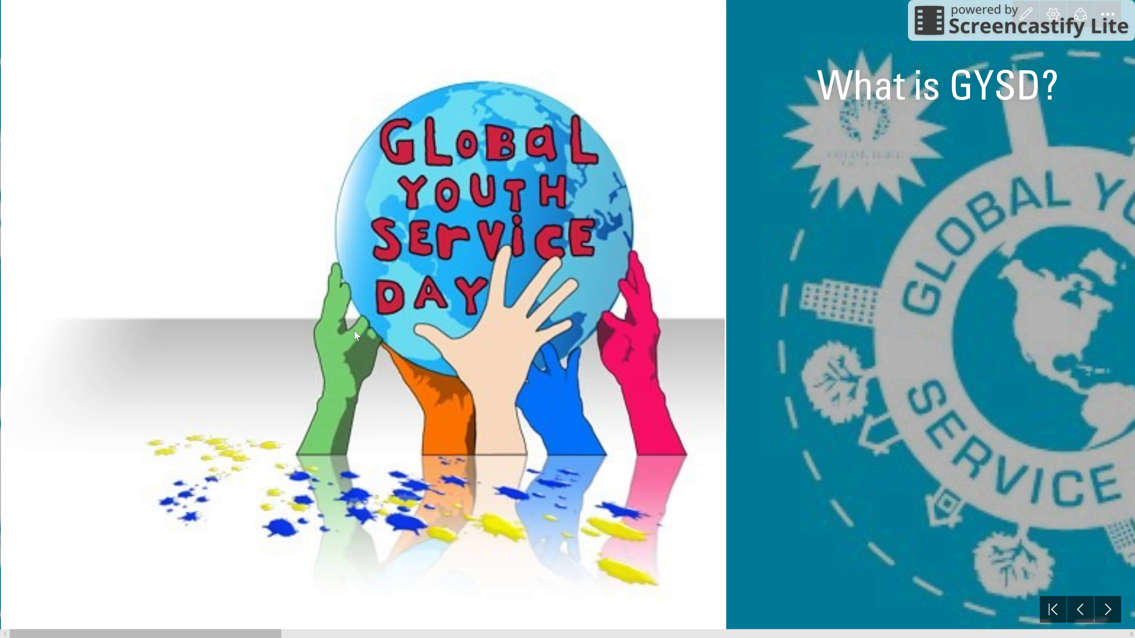
{"action": "scroll", "coordinate": [566, 525], "scroll_direction": "down", "scroll_amount": 3}
{"action": "left_click", "coordinate": [1107, 610]}
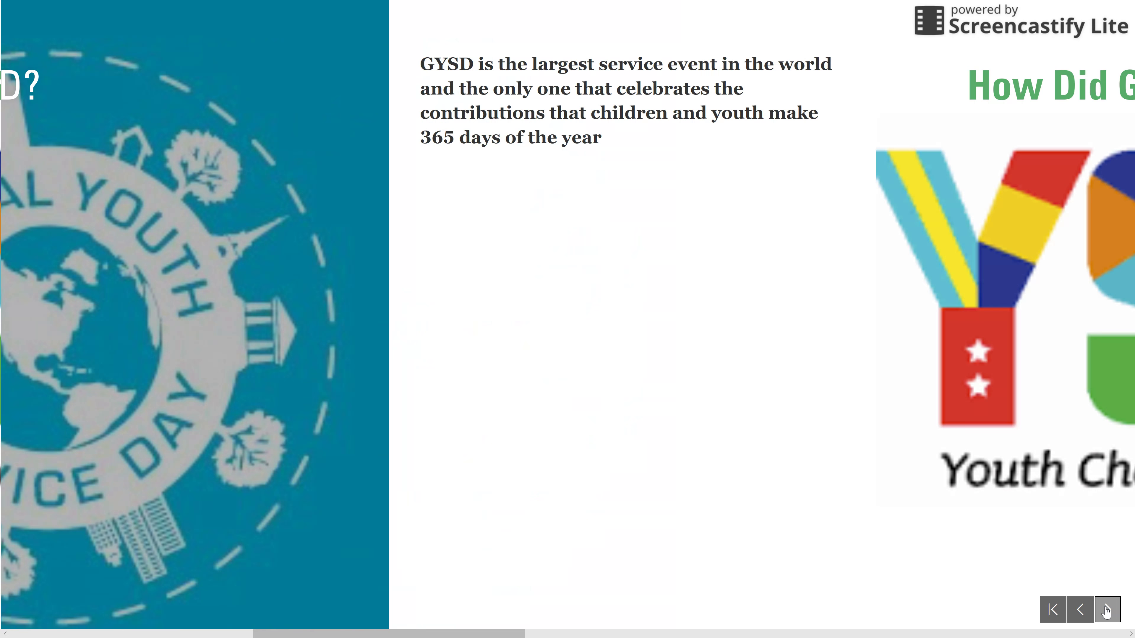
{"action": "left_click", "coordinate": [1107, 610]}
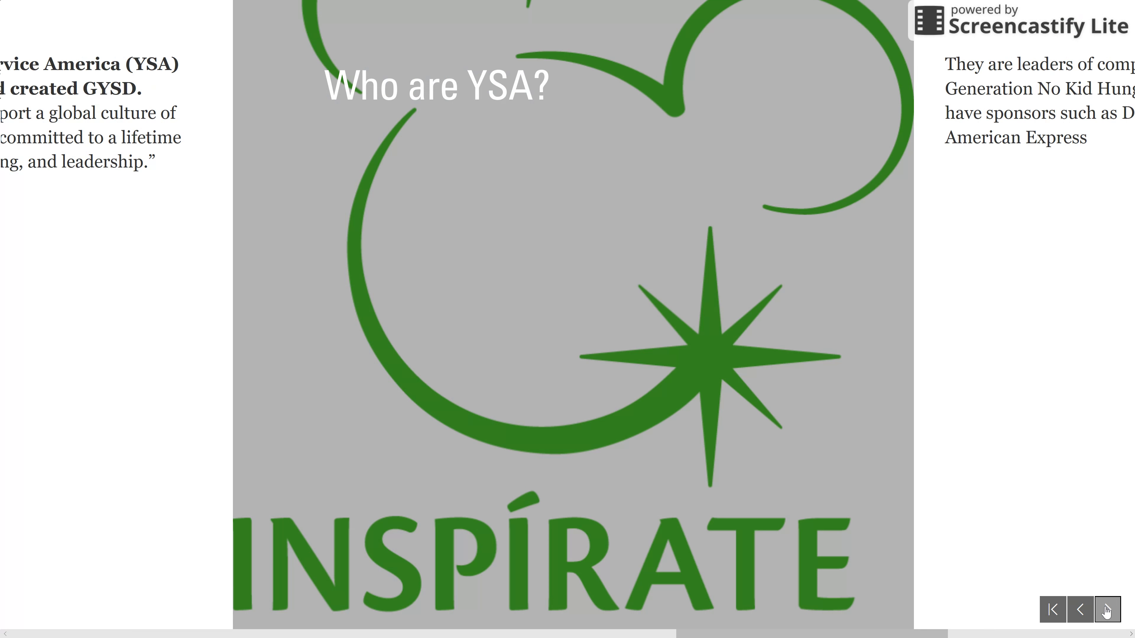
{"action": "left_click", "coordinate": [1108, 609]}
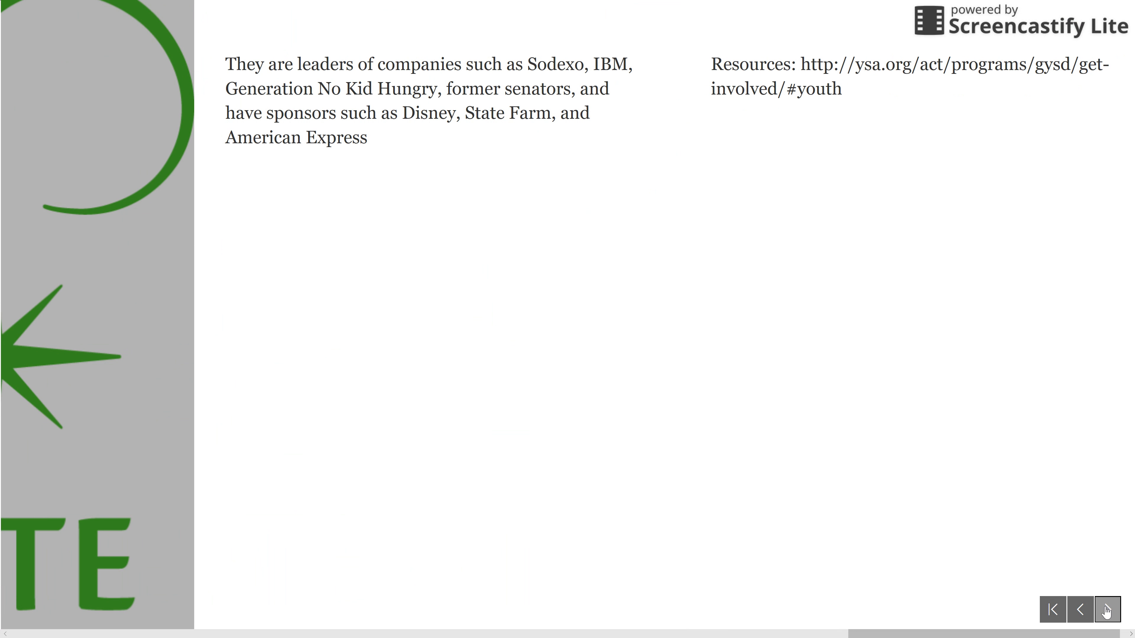
{"action": "left_click", "coordinate": [1055, 619]}
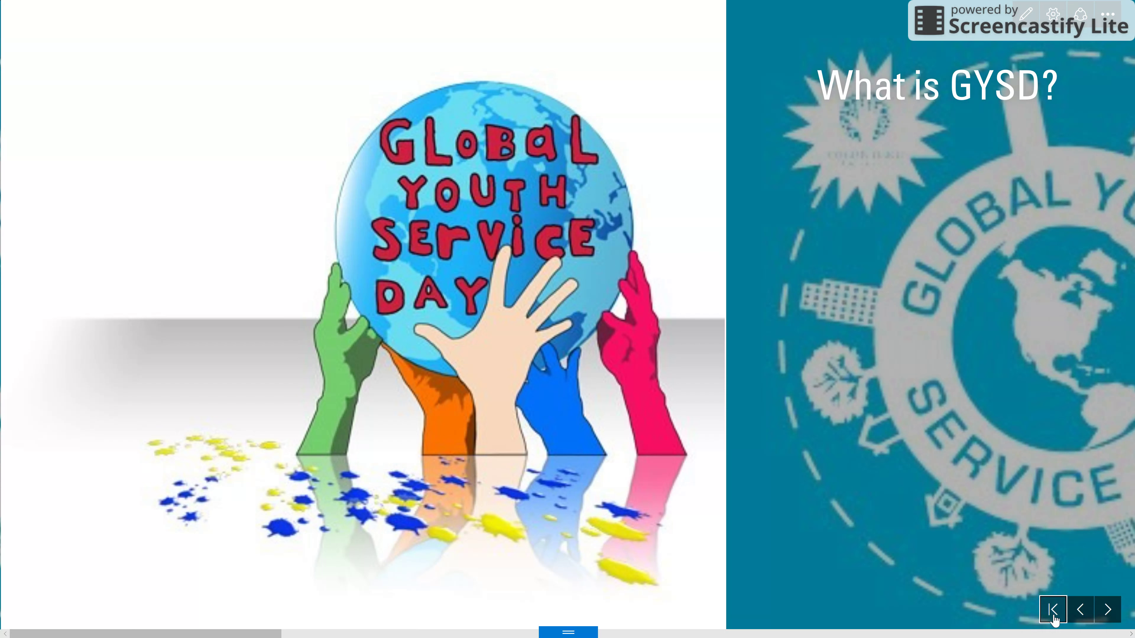
Open the layout choices for the playing presentation
{"action": "left_click", "coordinate": [1053, 14]}
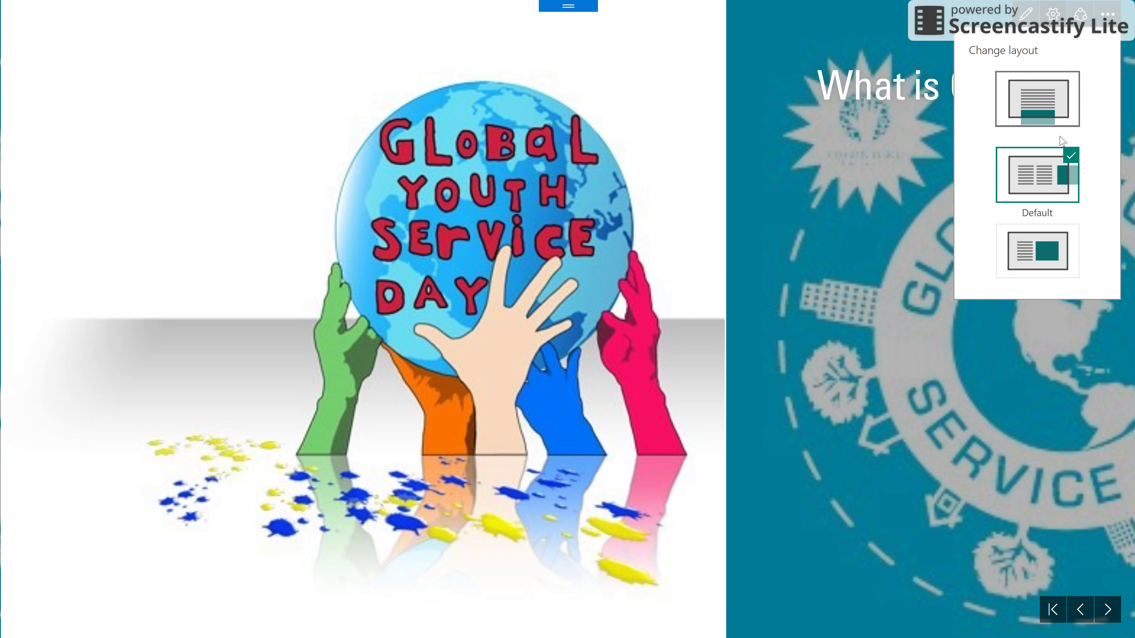